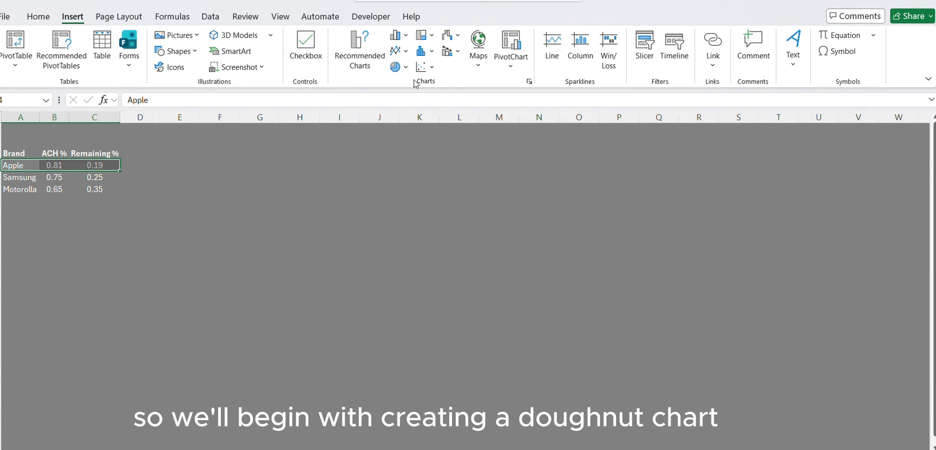
# Insert a doughnut chart for the Apple row, move it beside the data, and enlarge it to about 6.71 by 4.09 inches.
pyautogui.click(398, 67)
pyautogui.click(404, 227)
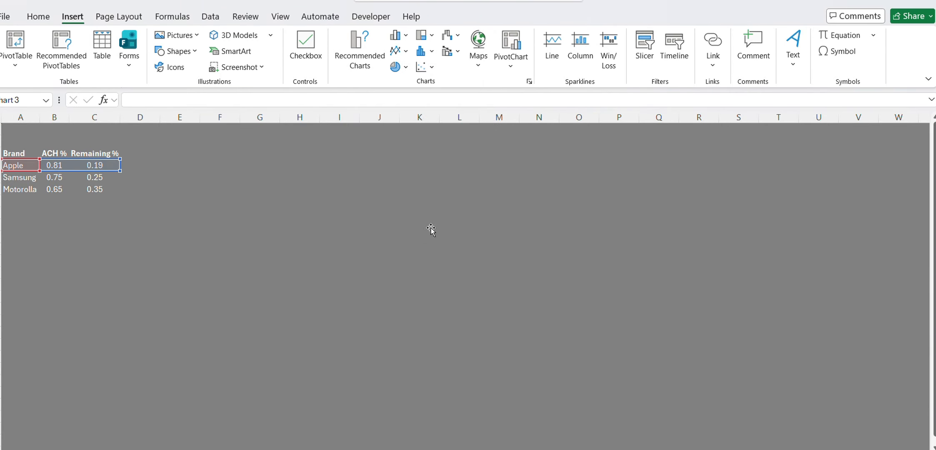
pyautogui.moveTo(397, 205); pyautogui.dragTo(378, 159)
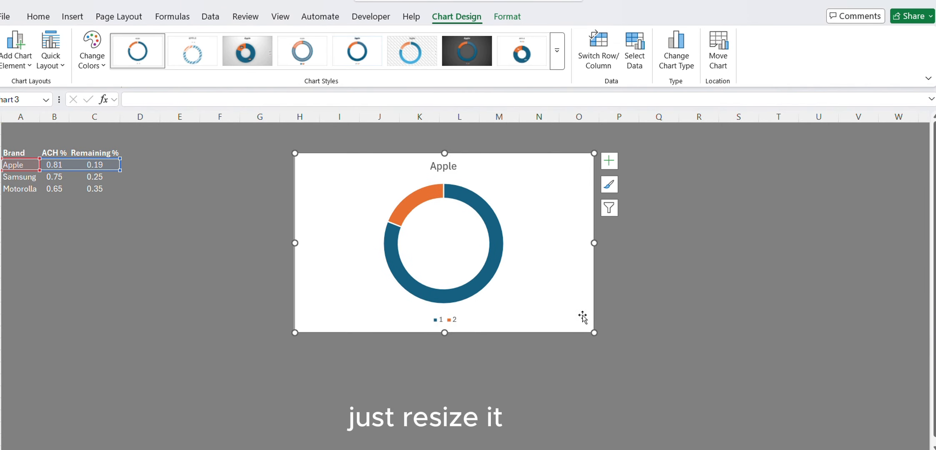
pyautogui.moveTo(595, 334); pyautogui.dragTo(696, 398)
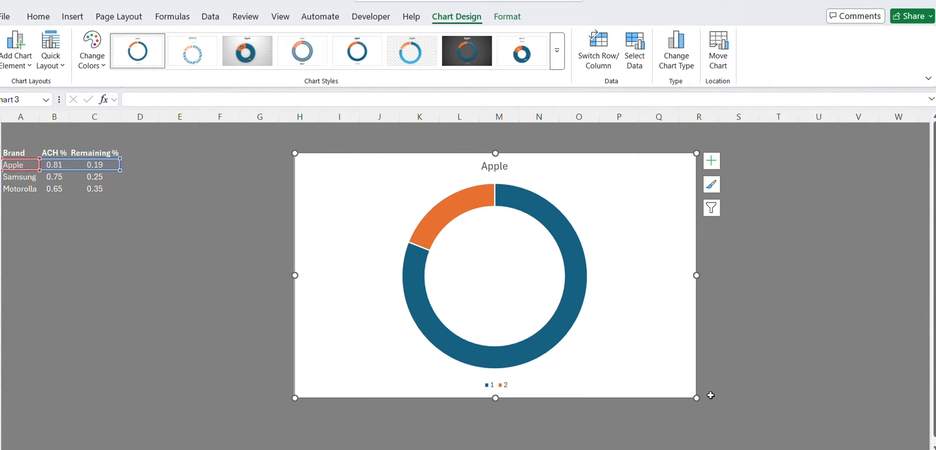
# Delete the title and the legend from the doughnut chart.
pyautogui.click(499, 170)
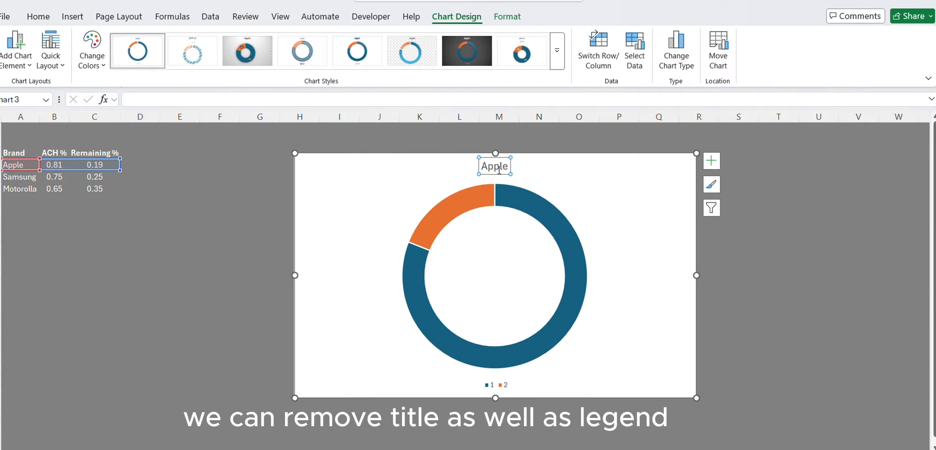
pyautogui.press('Delete')
pyautogui.click(502, 385)
pyautogui.press('Delete')
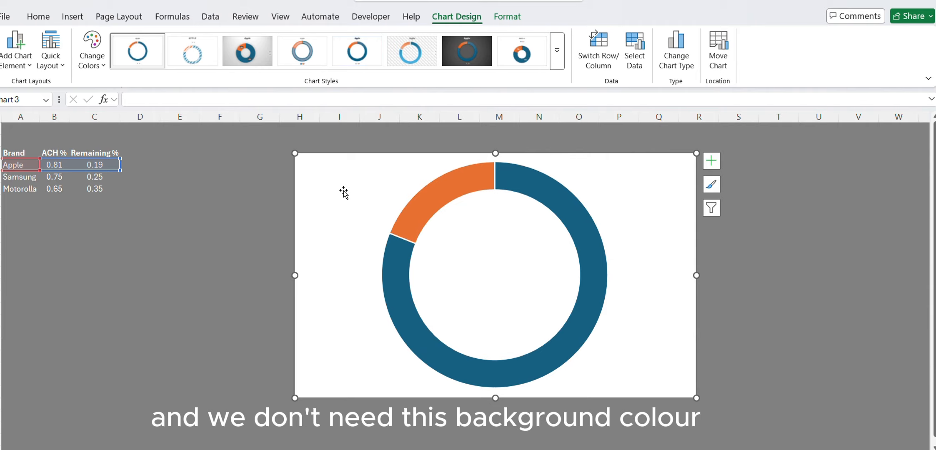
# Set the chart area to No Fill and No Outline.
pyautogui.hotkey('alt', 'j')
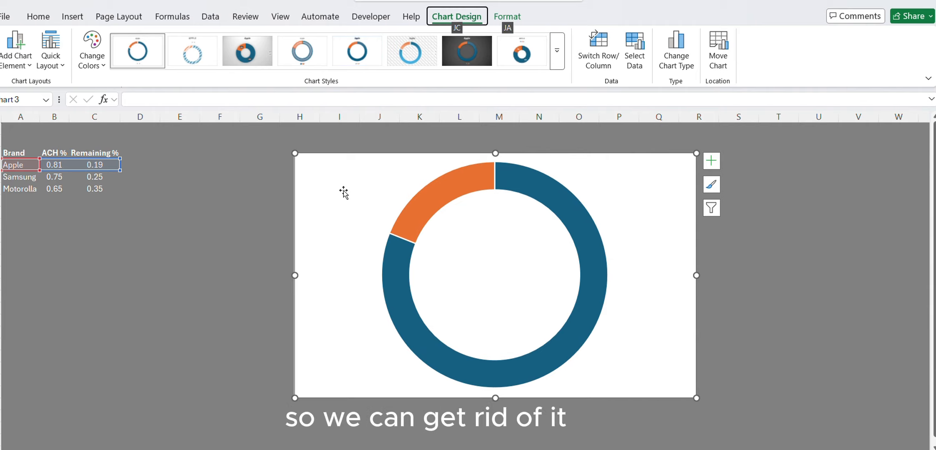
pyautogui.press('a')
pyautogui.press('s')
pyautogui.press('f')
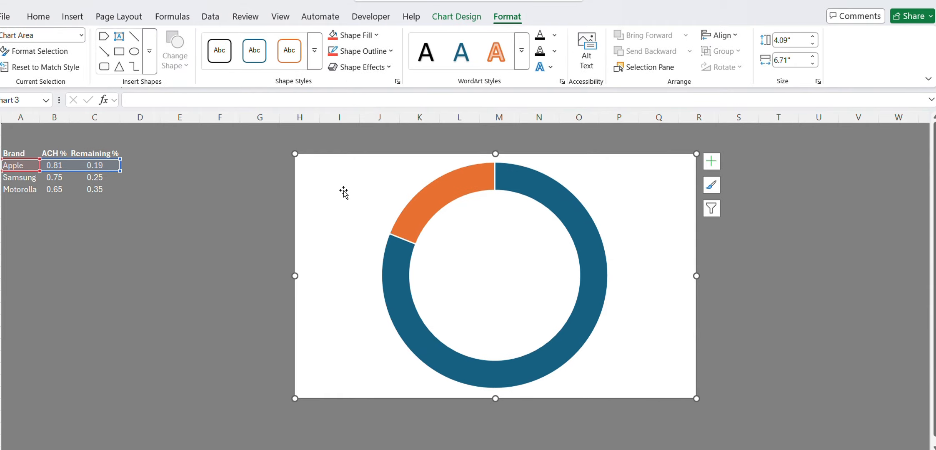
pyautogui.click(367, 37)
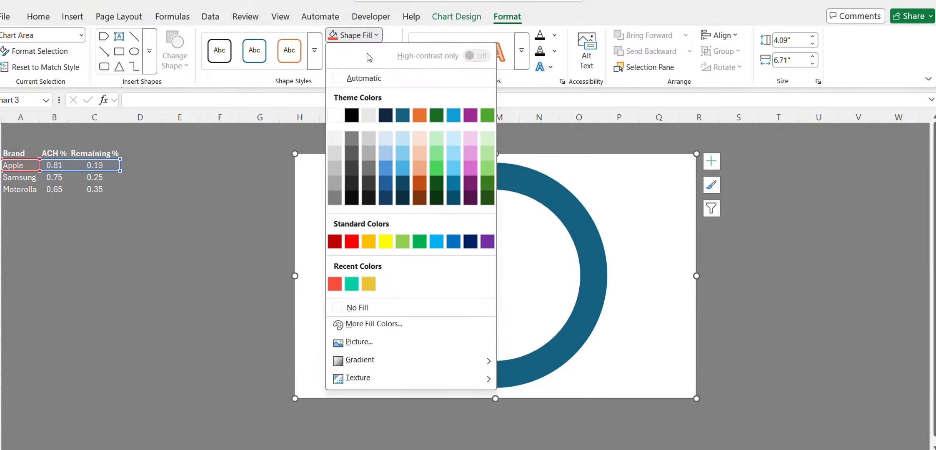
pyautogui.click(369, 311)
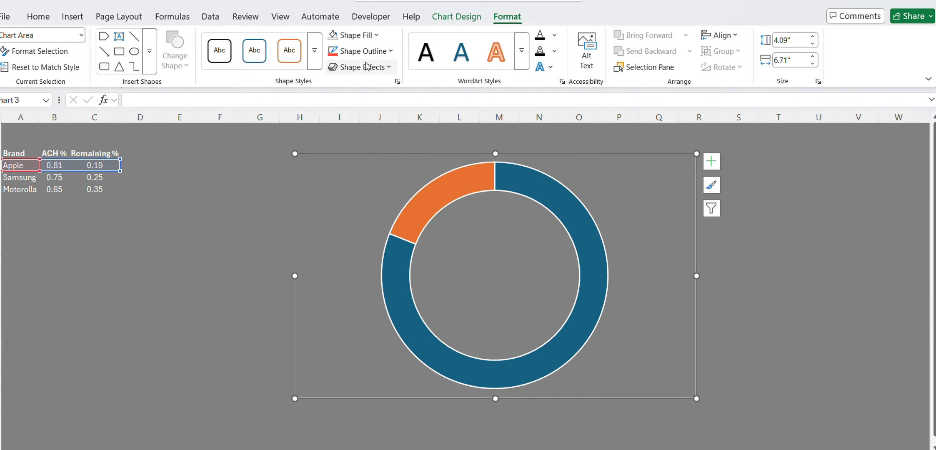
pyautogui.click(369, 51)
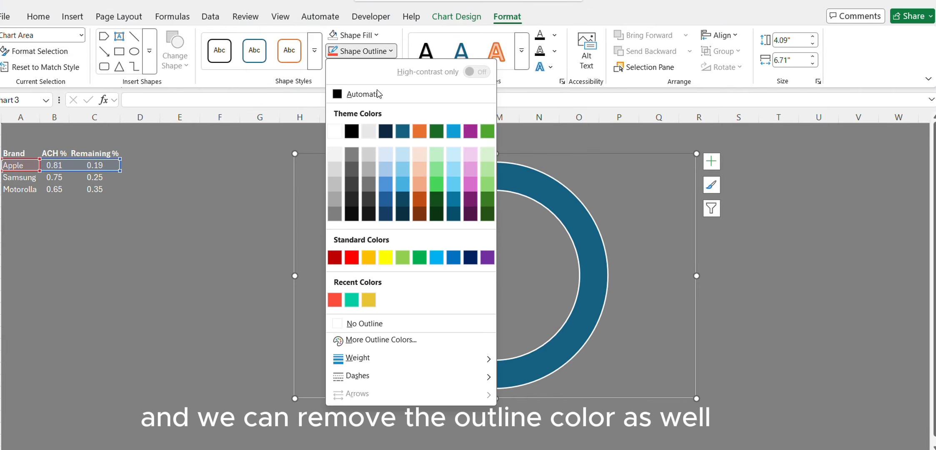
pyautogui.click(375, 324)
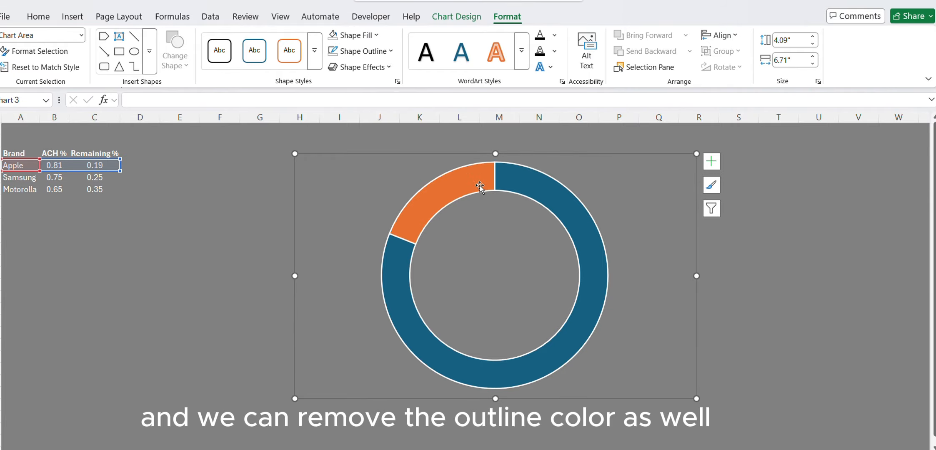
# Give the orange remaining slice of the doughnut a solid light grey fill and no border line.
pyautogui.doubleClick(456, 187)
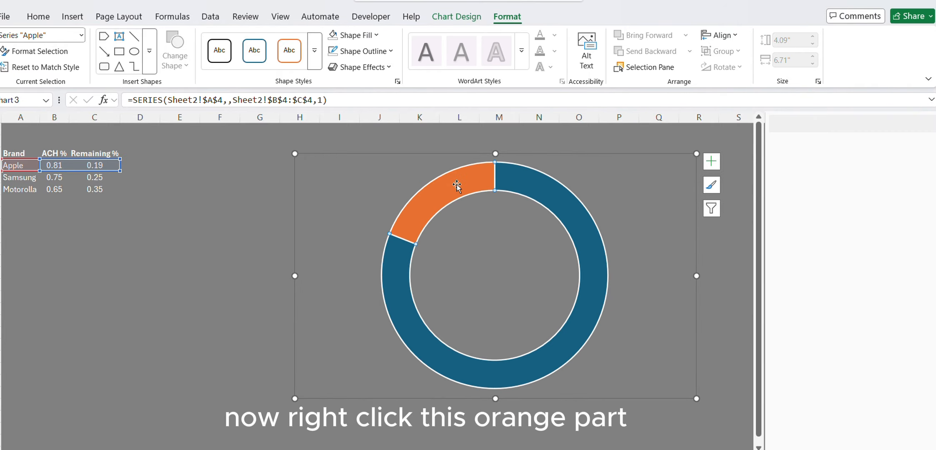
pyautogui.rightClick(457, 186)
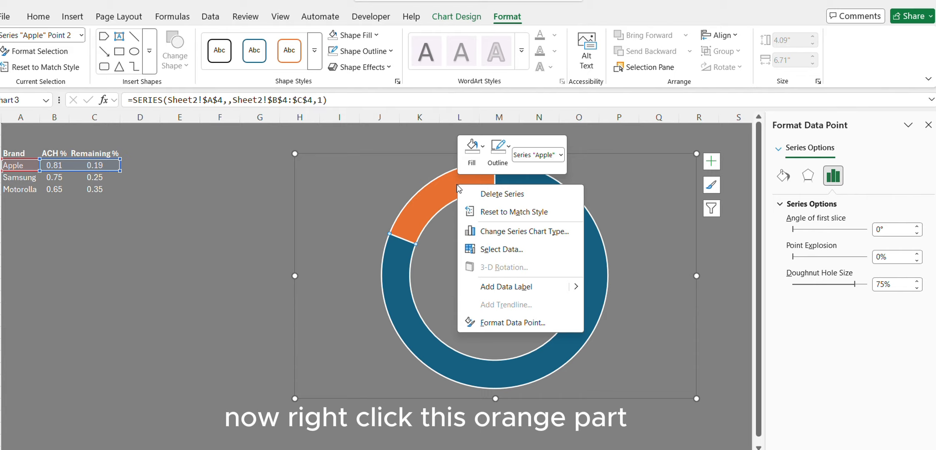
pyautogui.click(504, 325)
pyautogui.click(789, 180)
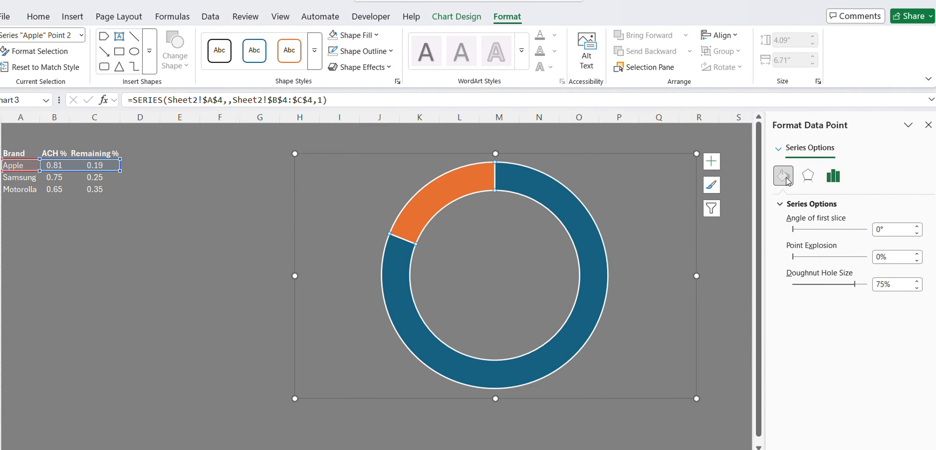
pyautogui.click(791, 237)
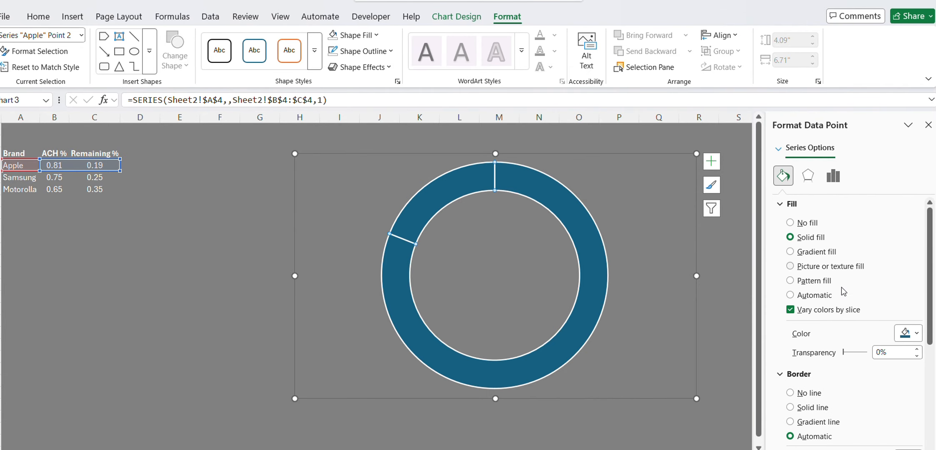
pyautogui.click(908, 336)
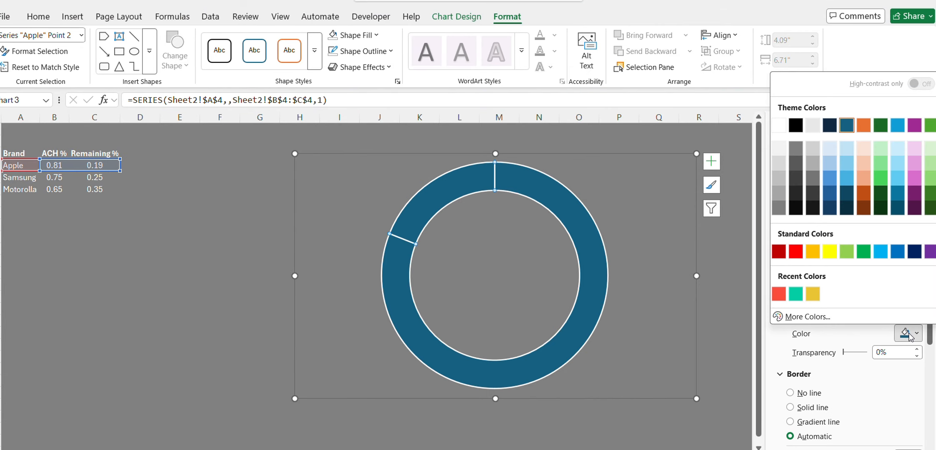
pyautogui.click(778, 150)
pyautogui.click(810, 396)
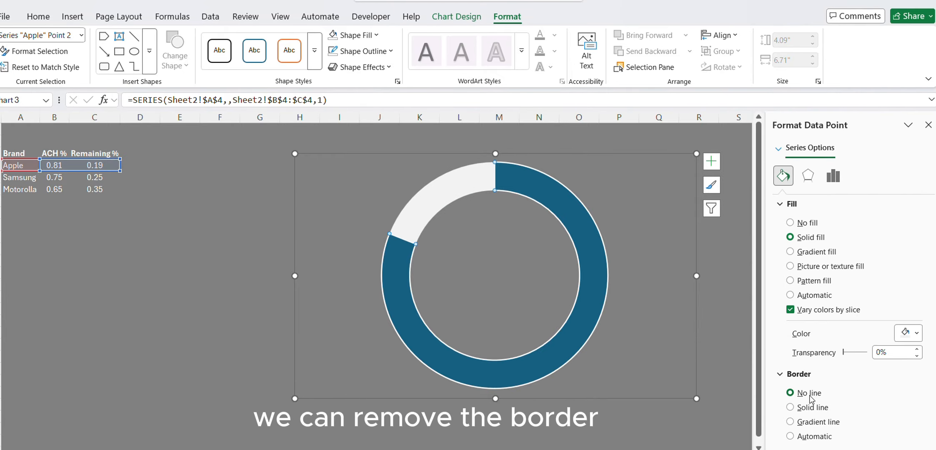
# Fill the blue achievement slice with a solid fill in the recent yellow color.
pyautogui.click(533, 188)
pyautogui.rightClick(533, 190)
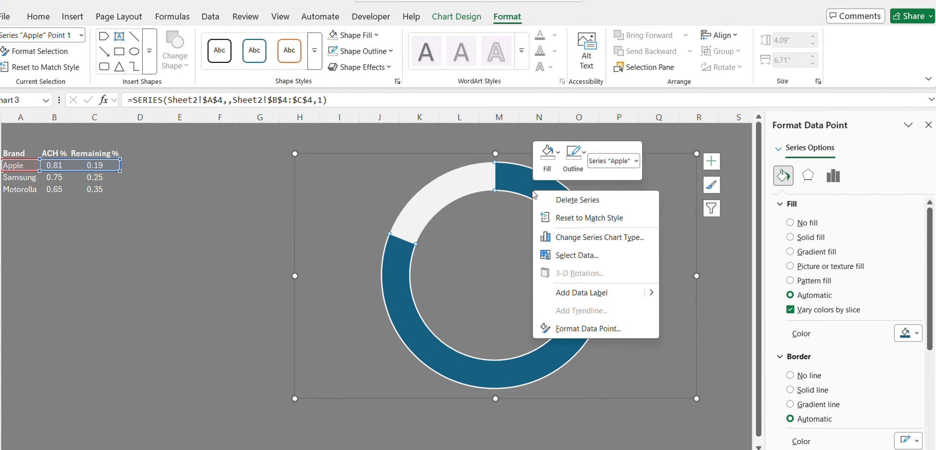
pyautogui.click(592, 330)
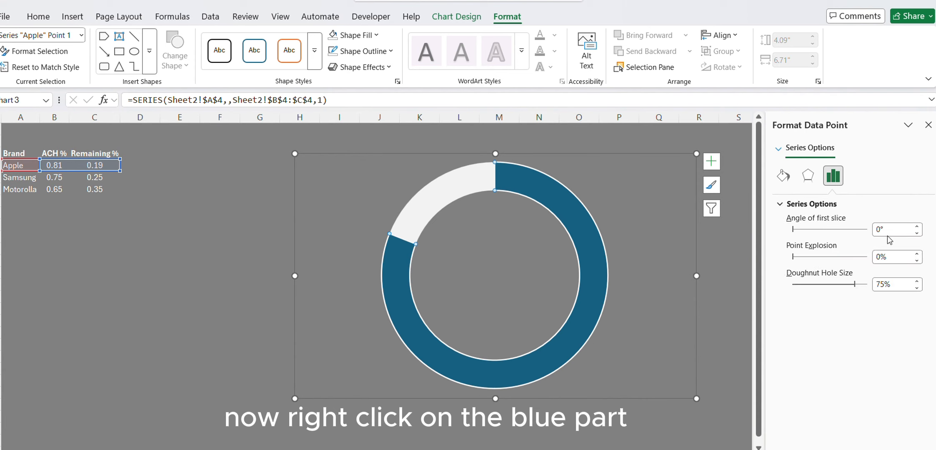
pyautogui.click(783, 177)
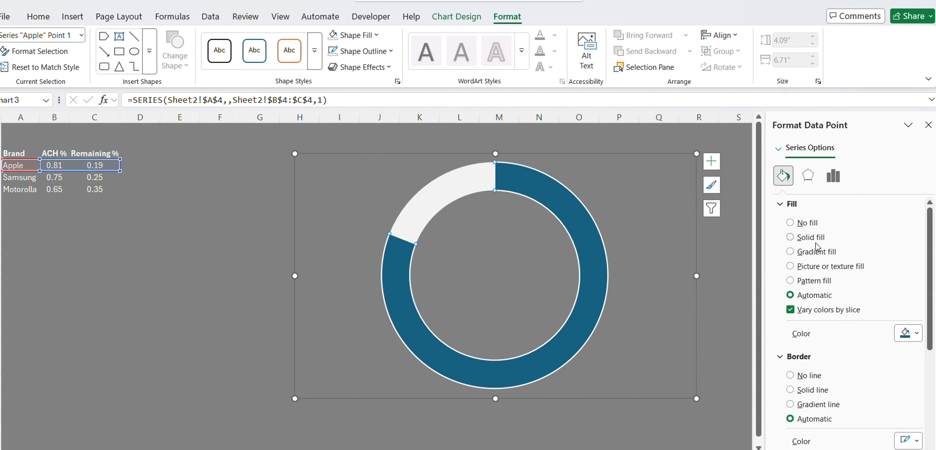
pyautogui.click(790, 237)
pyautogui.click(910, 333)
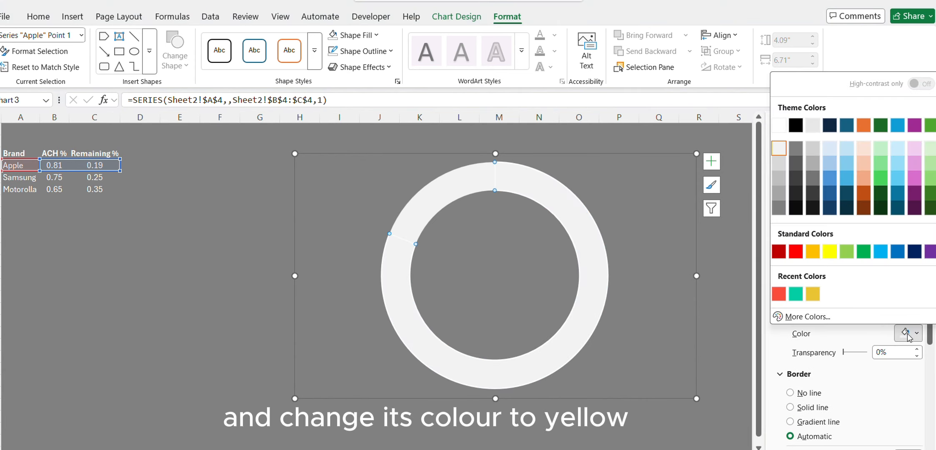
pyautogui.click(813, 294)
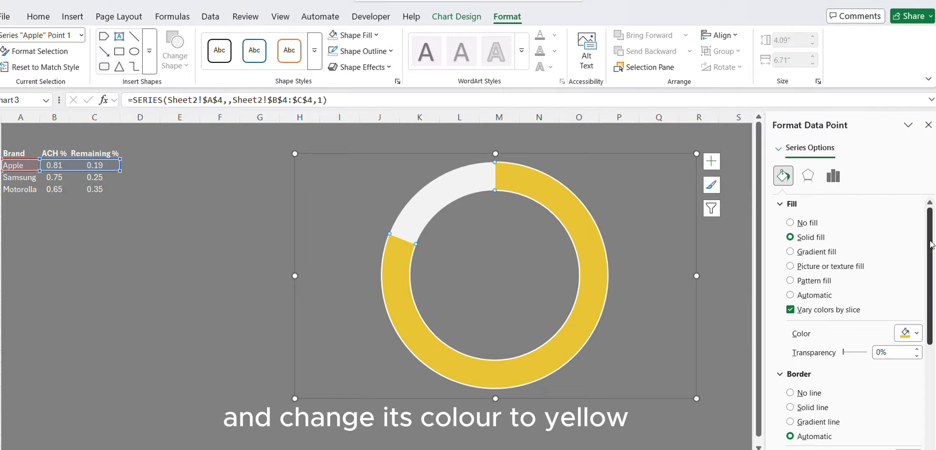
# Give the yellow slice a solid border line in the same recent yellow color.
pyautogui.moveTo(930, 245); pyautogui.dragTo(932, 321)
pyautogui.click(815, 265)
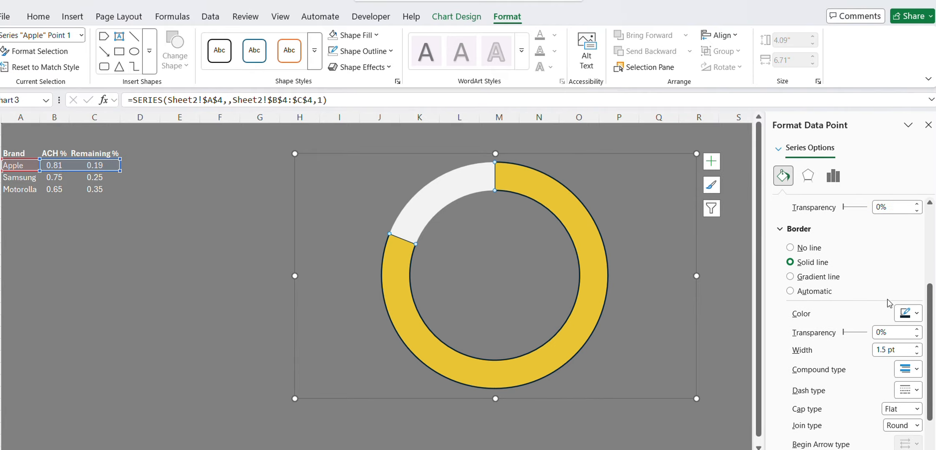
pyautogui.click(909, 313)
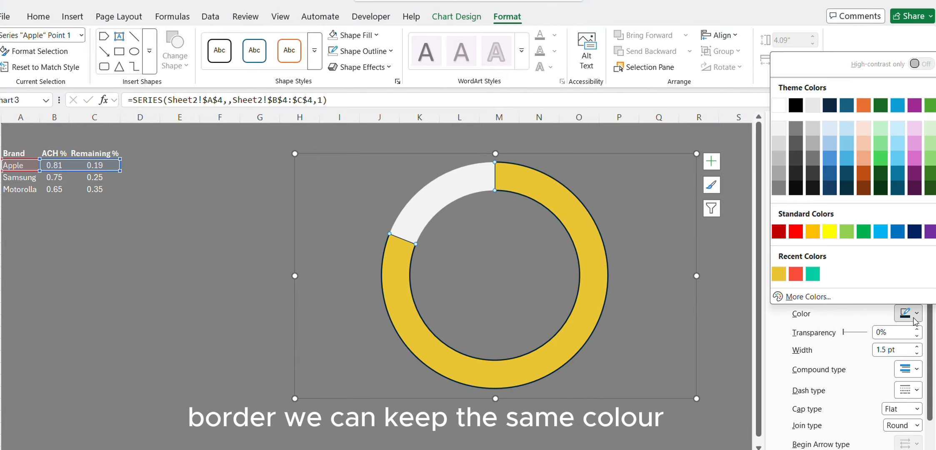
pyautogui.click(779, 274)
# Set the yellow slice's border width to 5 pt and its dash type to the finest dotted pattern.
pyautogui.click(917, 354)
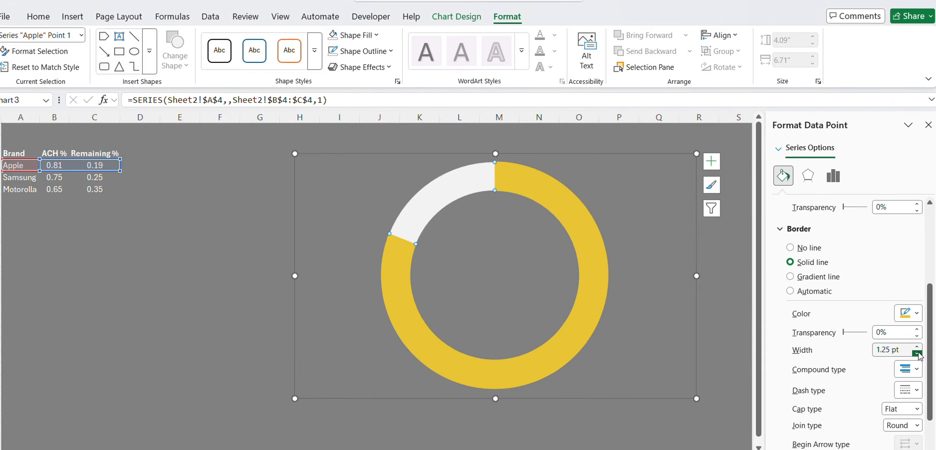
pyautogui.click(918, 347)
pyautogui.click(918, 347)
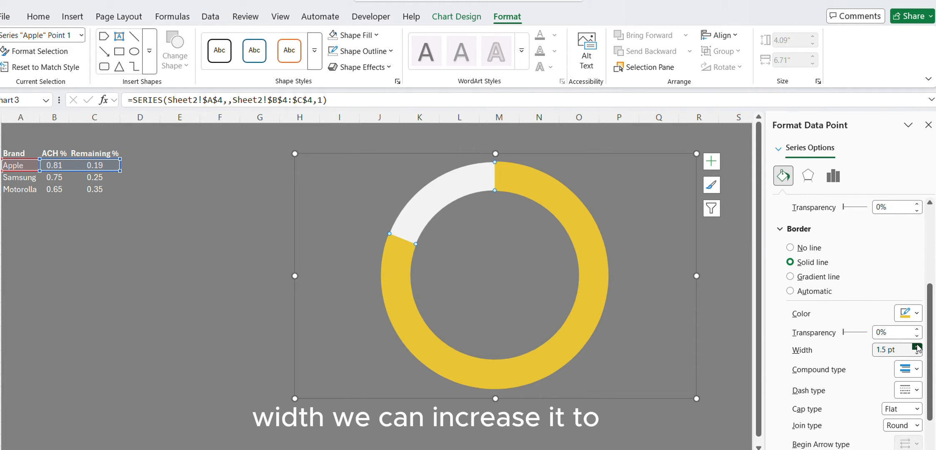
pyautogui.click(918, 347)
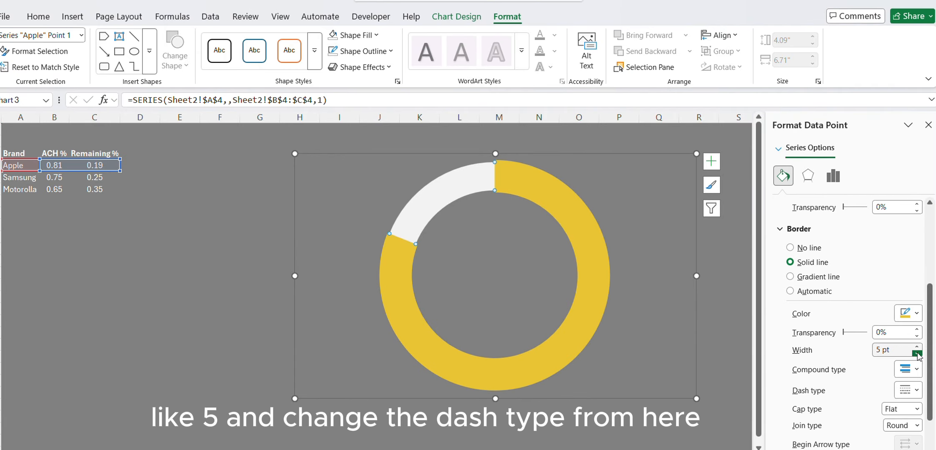
pyautogui.click(909, 394)
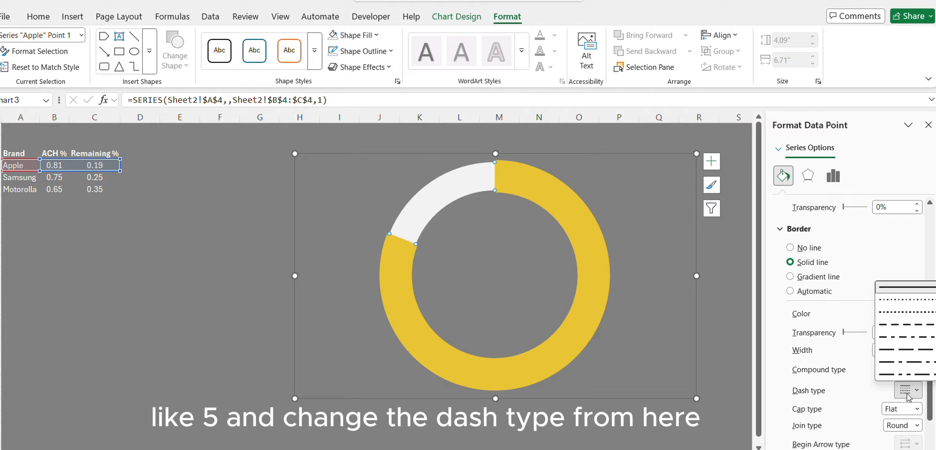
pyautogui.click(894, 302)
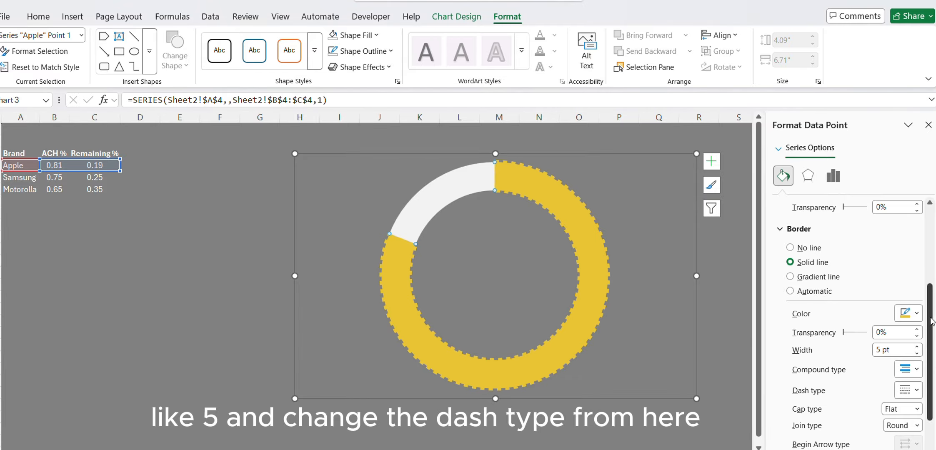
pyautogui.scroll(-3, 931, 360)
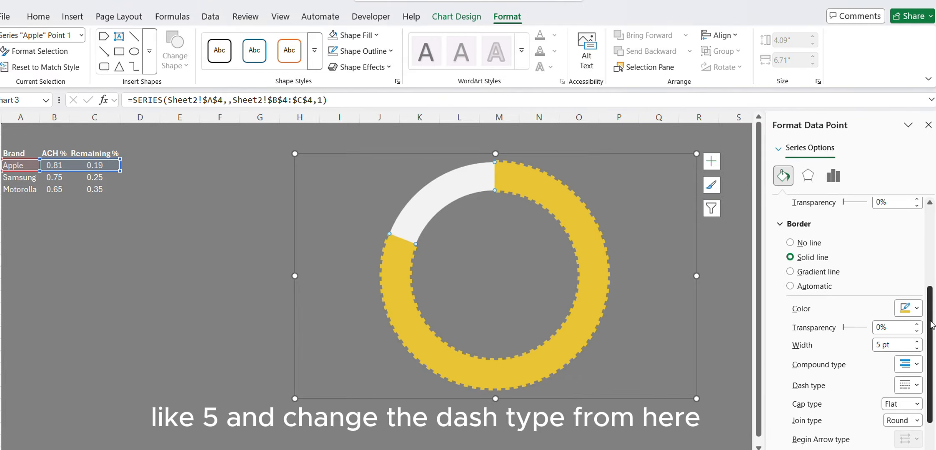
# Move the Apple doughnut chart slightly up and toward the data, and paste a copy of it below the table.
pyautogui.click(402, 158)
pyautogui.moveTo(435, 166); pyautogui.dragTo(397, 158)
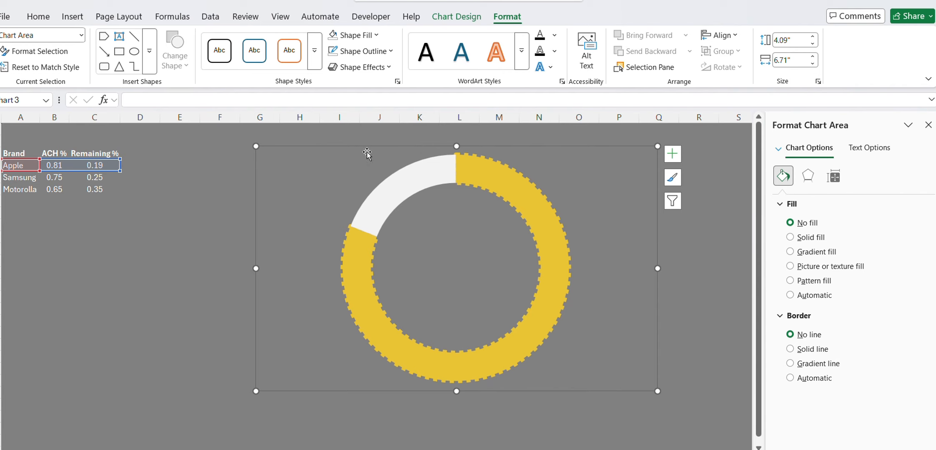
pyautogui.hotkey('ctrl', 'c')
pyautogui.click(69, 265)
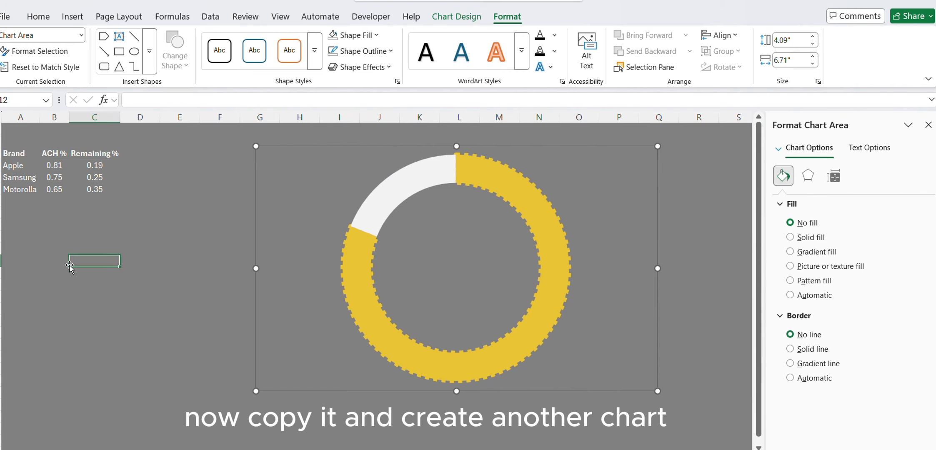
pyautogui.hotkey('ctrl', 'v')
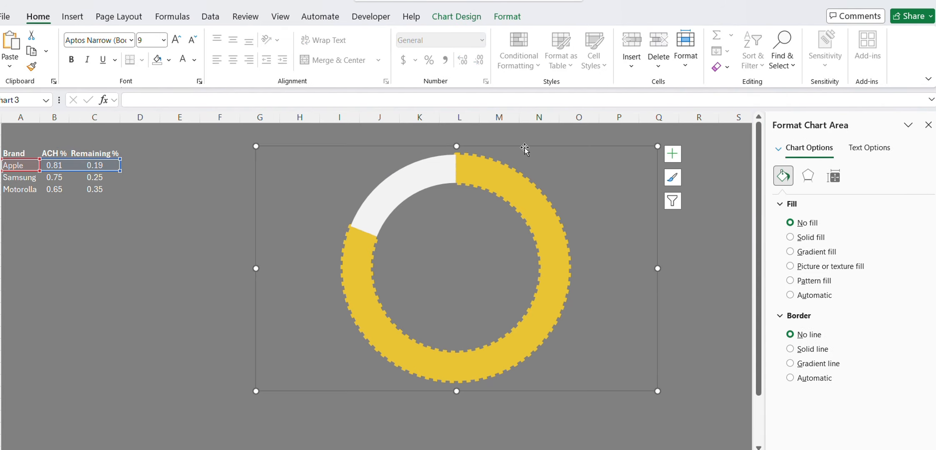
pyautogui.click(71, 236)
pyautogui.hotkey('ctrl', 'v')
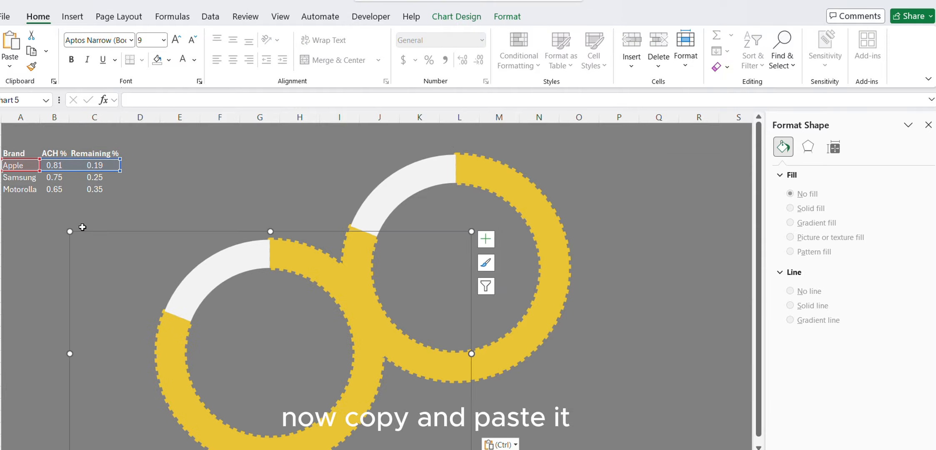
# Shrink the copied doughnut chart and move it up beside the data table, partly overlapping the original chart.
pyautogui.moveTo(179, 233); pyautogui.dragTo(188, 204)
pyautogui.moveTo(77, 201); pyautogui.dragTo(137, 236)
pyautogui.moveTo(203, 238); pyautogui.dragTo(191, 184)
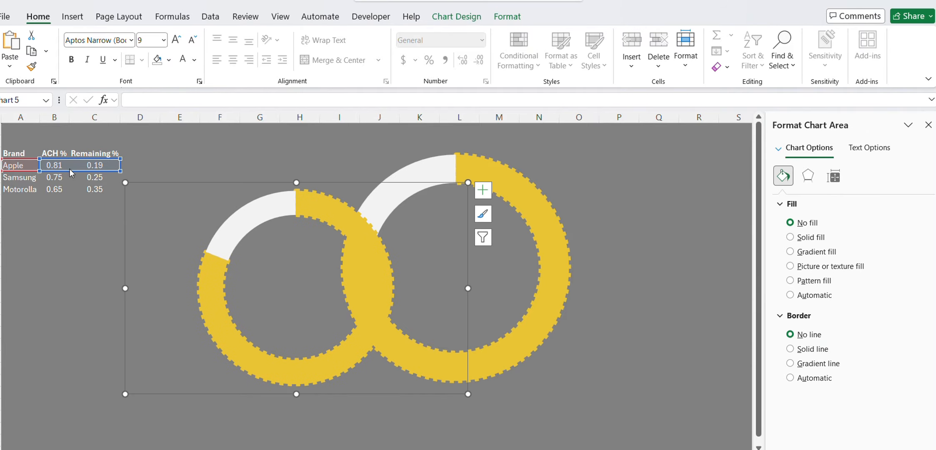
# Point the copied doughnut chart's data range at the Samsung row and move the chart clear of the original.
pyautogui.moveTo(69, 169); pyautogui.dragTo(67, 176)
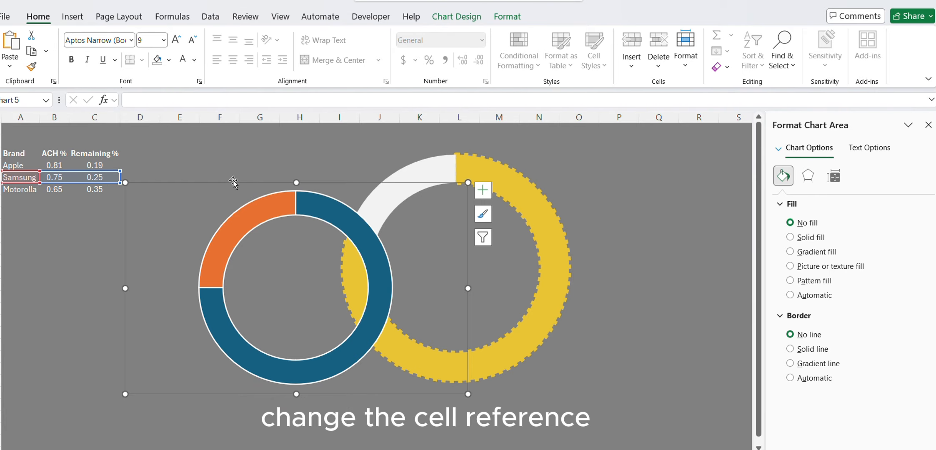
pyautogui.moveTo(233, 184); pyautogui.dragTo(180, 205)
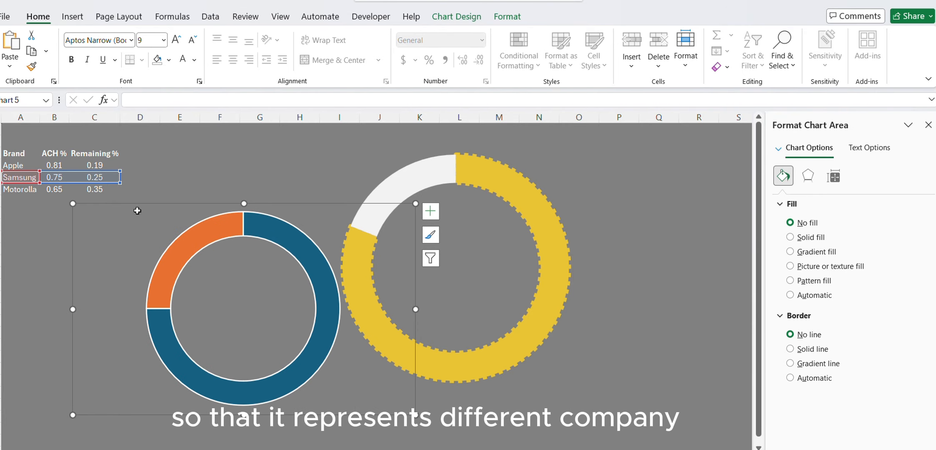
# Give the Samsung chart's orange slice a very light grey solid fill and remove its border line.
pyautogui.click(203, 240)
pyautogui.click(206, 236)
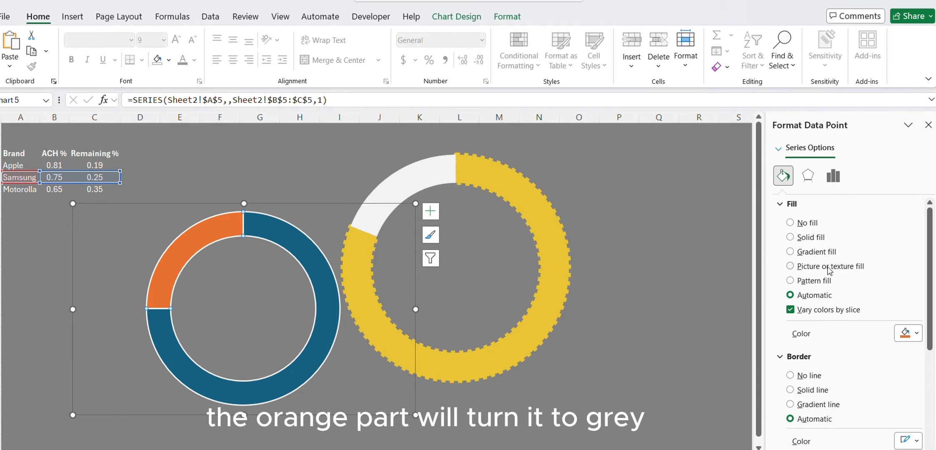
pyautogui.click(810, 238)
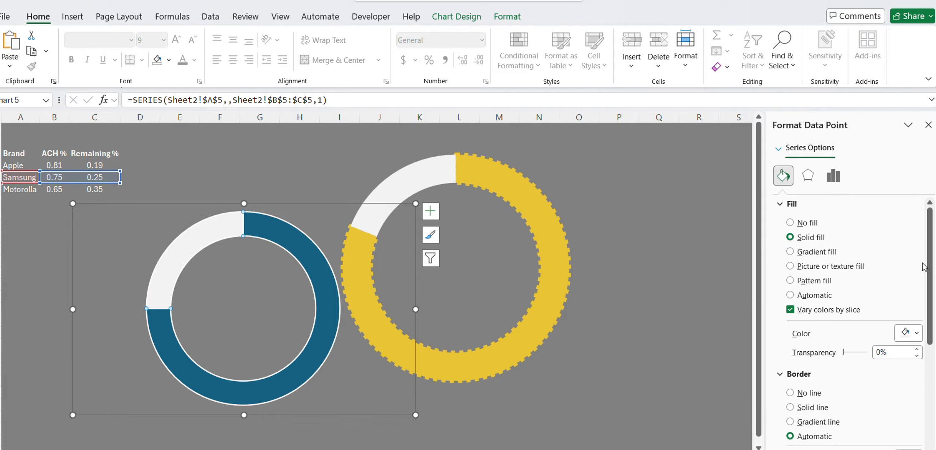
pyautogui.scroll(-3, 924, 267)
pyautogui.click(812, 296)
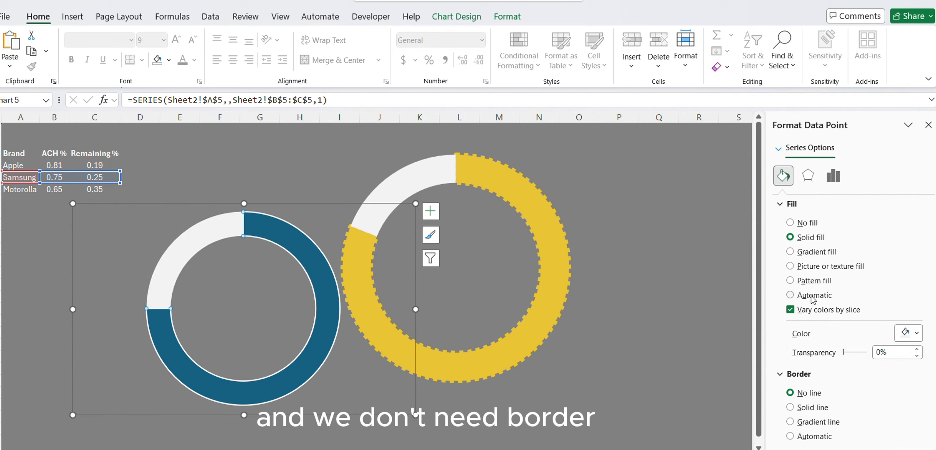
# Fill the Samsung chart's blue slice with the recent teal-green solid color.
pyautogui.click(272, 240)
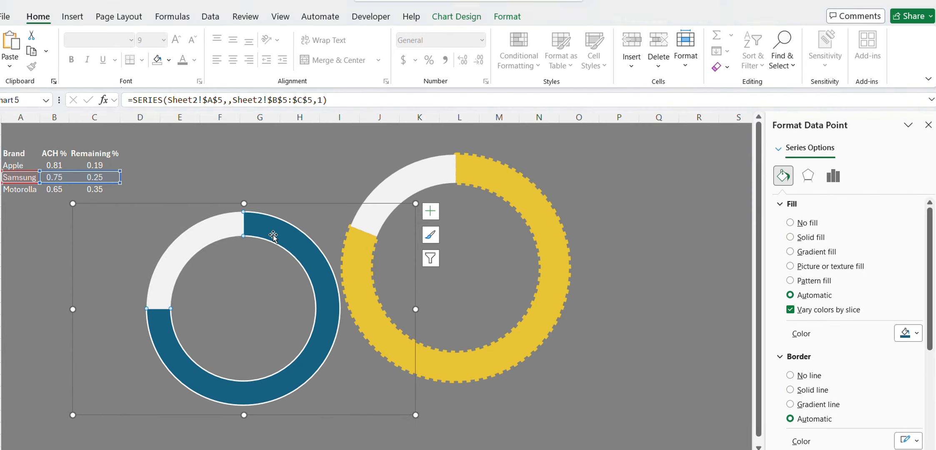
pyautogui.rightClick(272, 235)
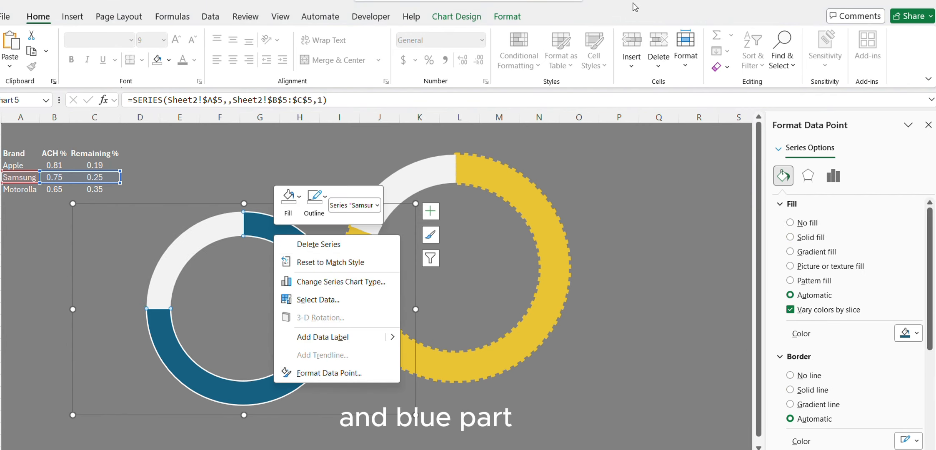
pyautogui.press('Escape')
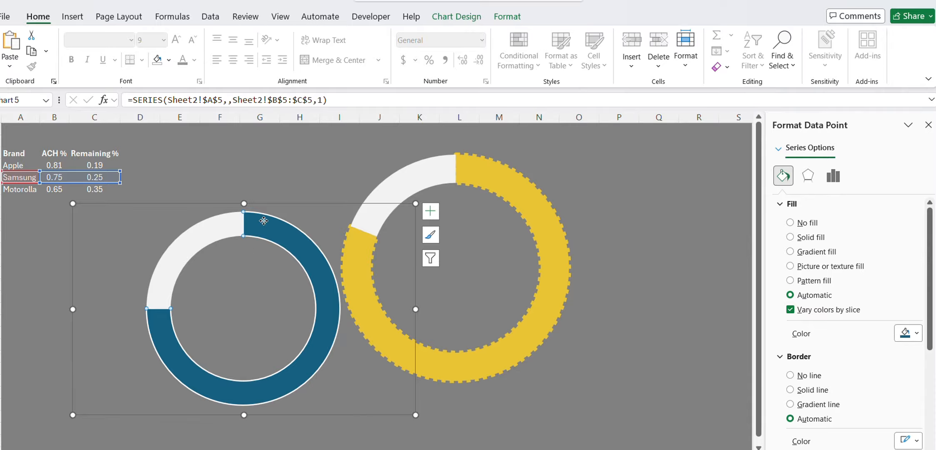
pyautogui.click(813, 237)
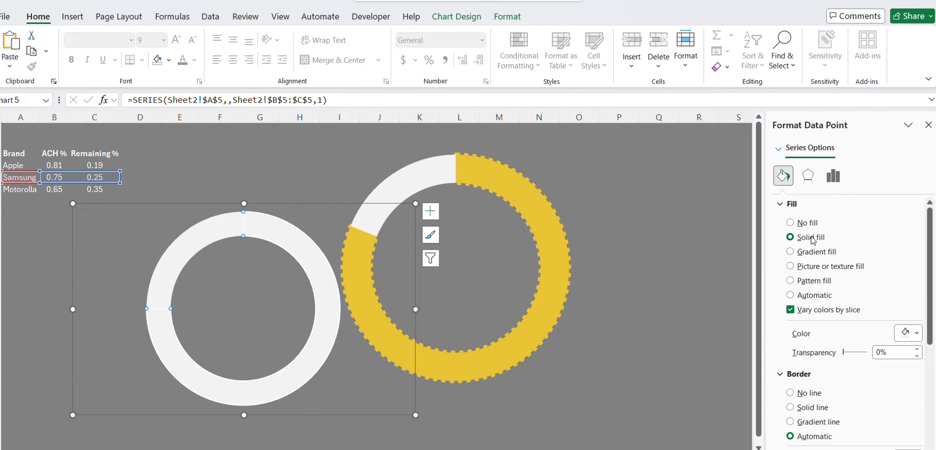
pyautogui.click(910, 333)
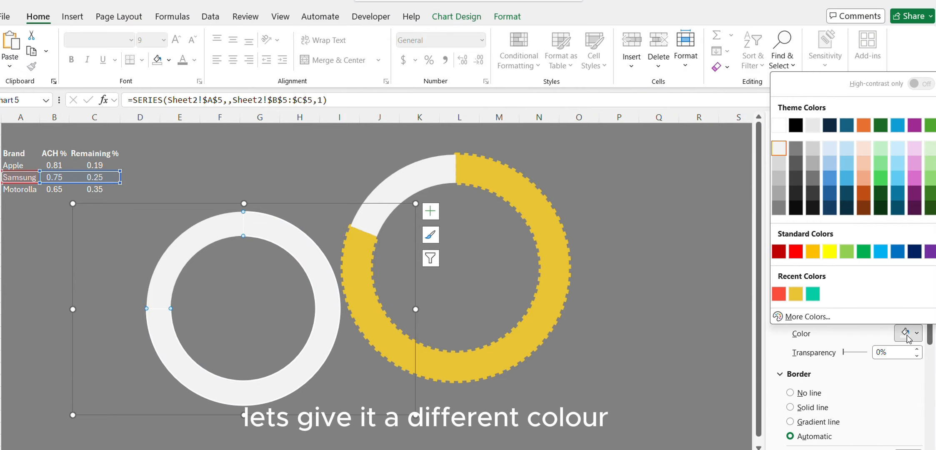
pyautogui.click(813, 295)
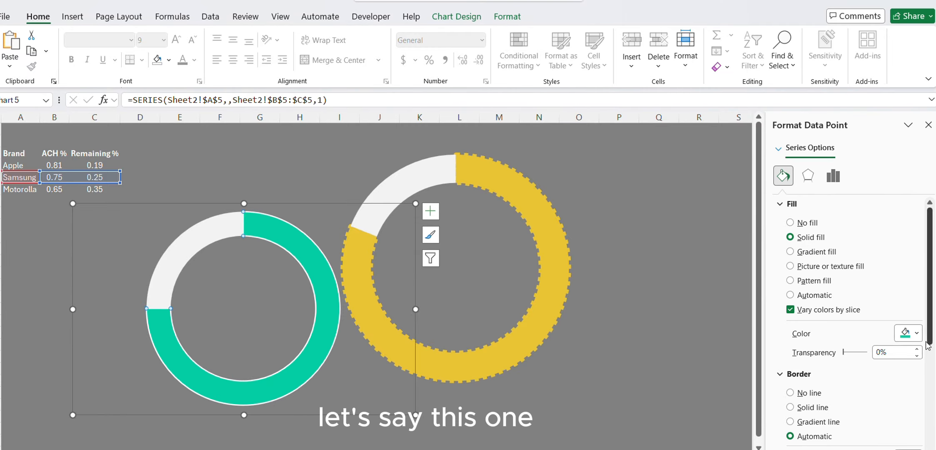
# Give the teal-green slice a solid border line in the same recent teal-green color.
pyautogui.scroll(-5, 933, 284)
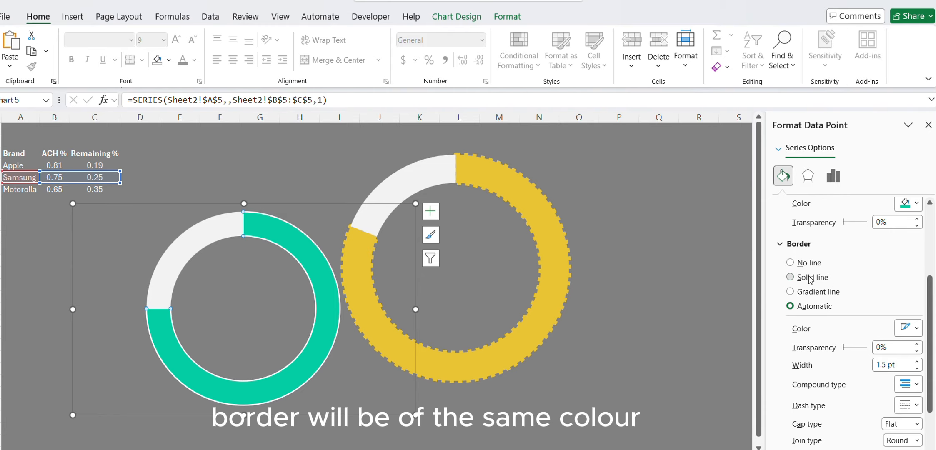
pyautogui.click(811, 278)
pyautogui.click(913, 330)
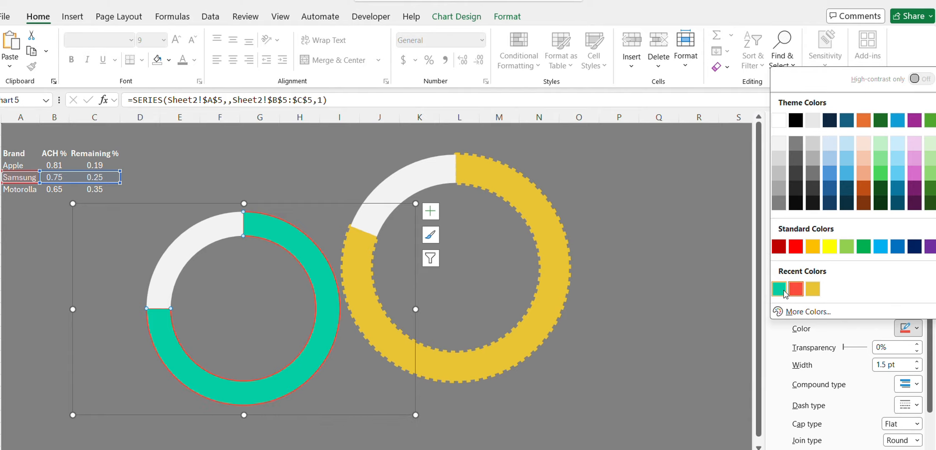
pyautogui.click(796, 294)
# Set the teal-green slice's border width to 5 pt and its dash type to the finest dotted pattern.
pyautogui.scroll(-3, 908, 313)
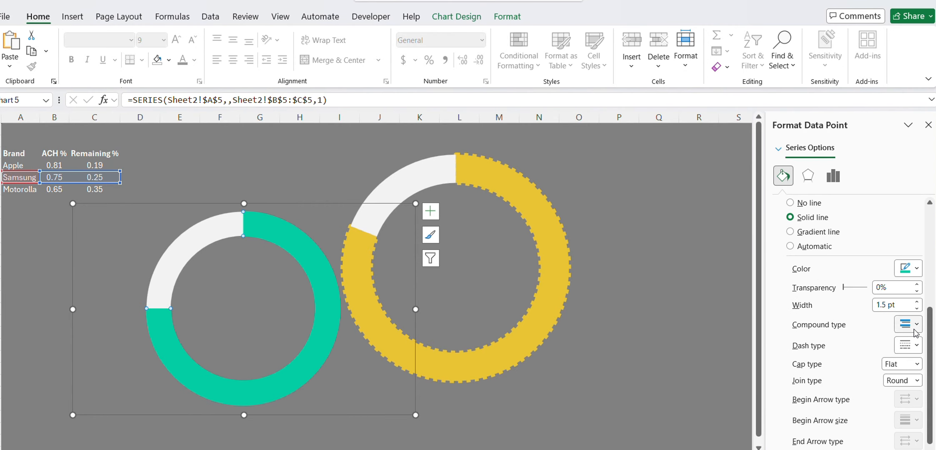
pyautogui.tripleClick(909, 305)
pyautogui.write('5')
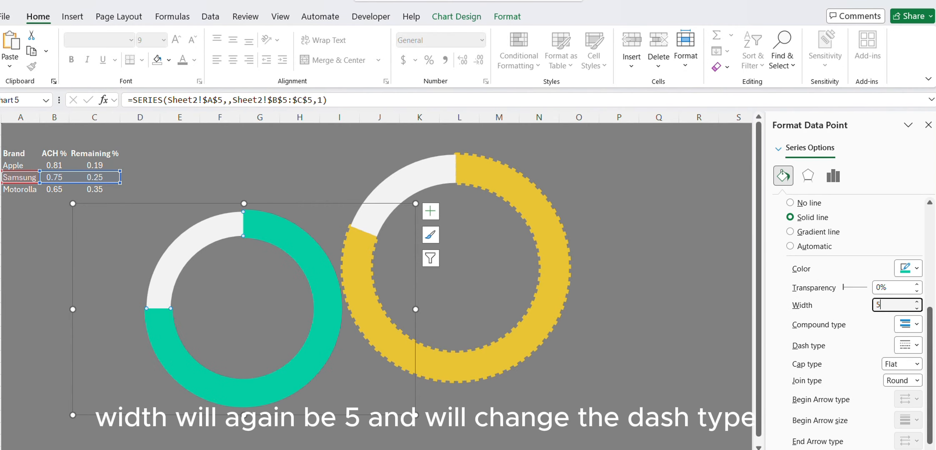
pyautogui.press('Tab')
pyautogui.click(908, 345)
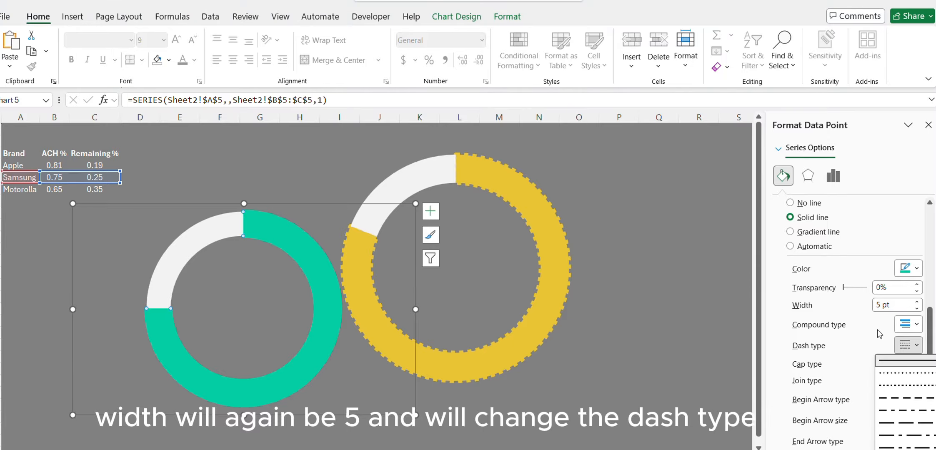
pyautogui.click(890, 375)
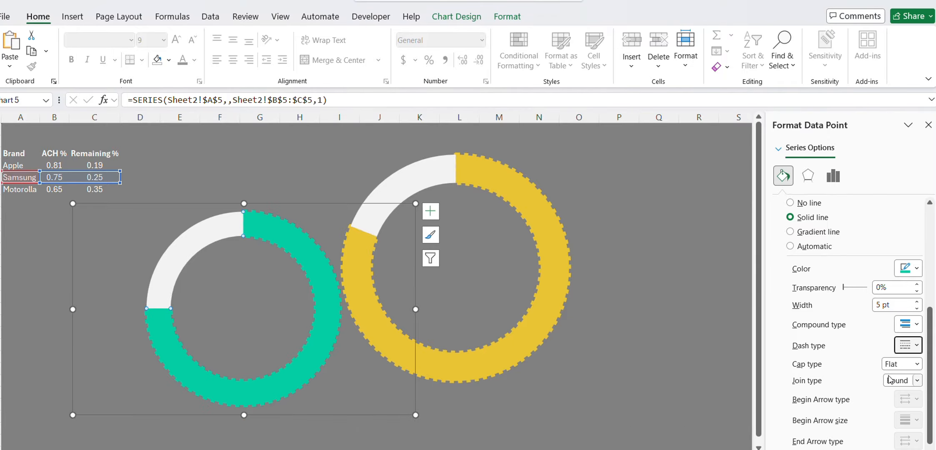
# Resize the Samsung doughnut chart and center it inside the ring of the Apple chart.
pyautogui.moveTo(419, 418); pyautogui.dragTo(330, 371)
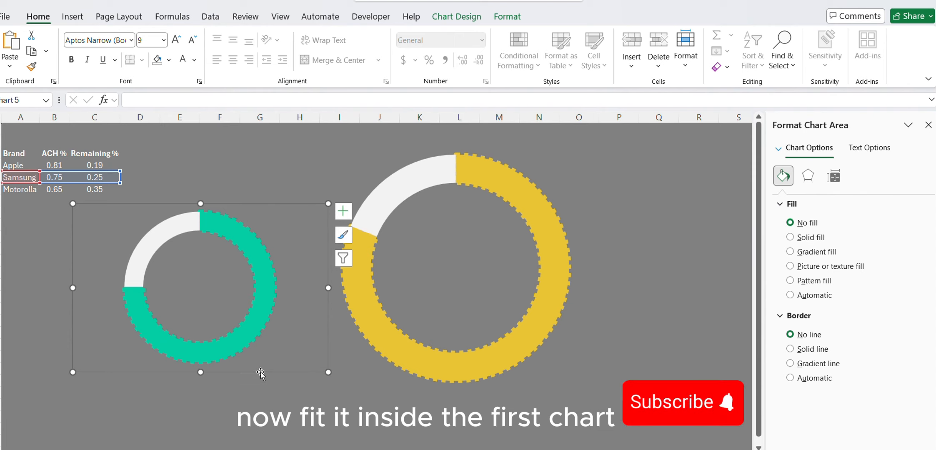
pyautogui.moveTo(261, 366); pyautogui.dragTo(510, 350)
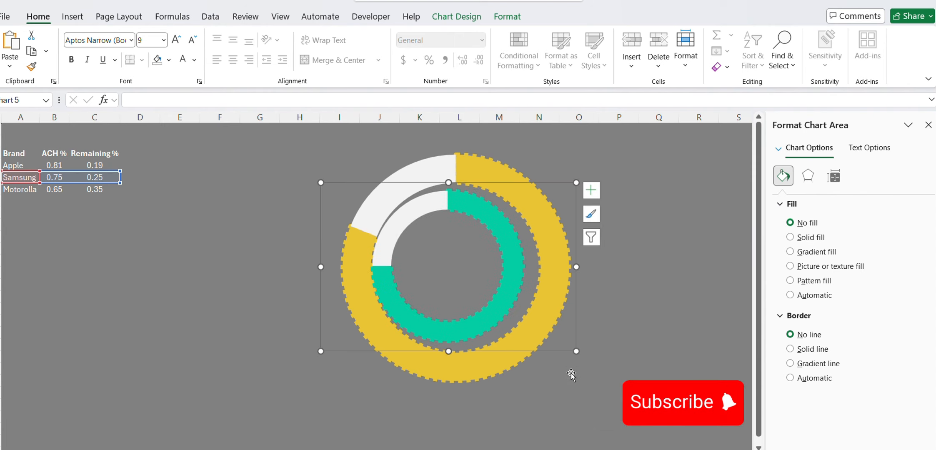
pyautogui.moveTo(576, 350); pyautogui.dragTo(585, 358)
pyautogui.click(538, 338)
pyautogui.click(512, 229)
pyautogui.moveTo(533, 332); pyautogui.dragTo(535, 330)
# Paste another copy of the Apple doughnut chart below the table, point its data range at the Motorolla row, and shift it slightly.
pyautogui.click(418, 200)
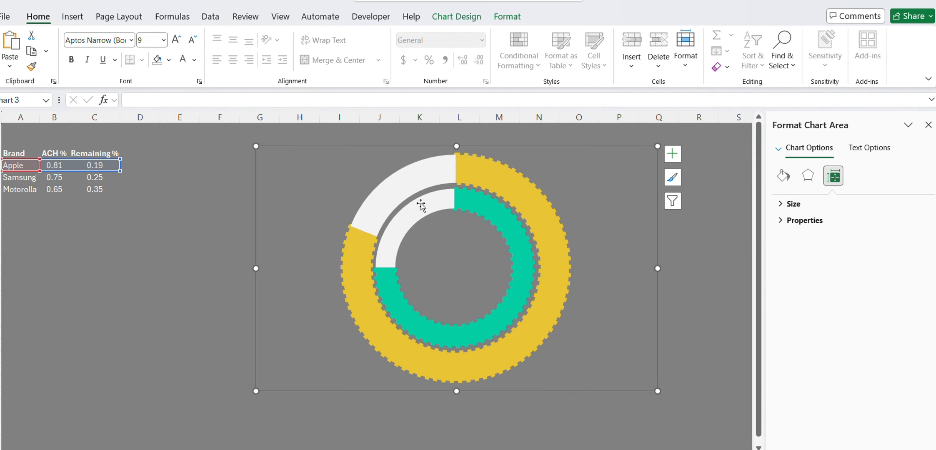
pyautogui.click(34, 225)
pyautogui.hotkey('ctrl', 'v')
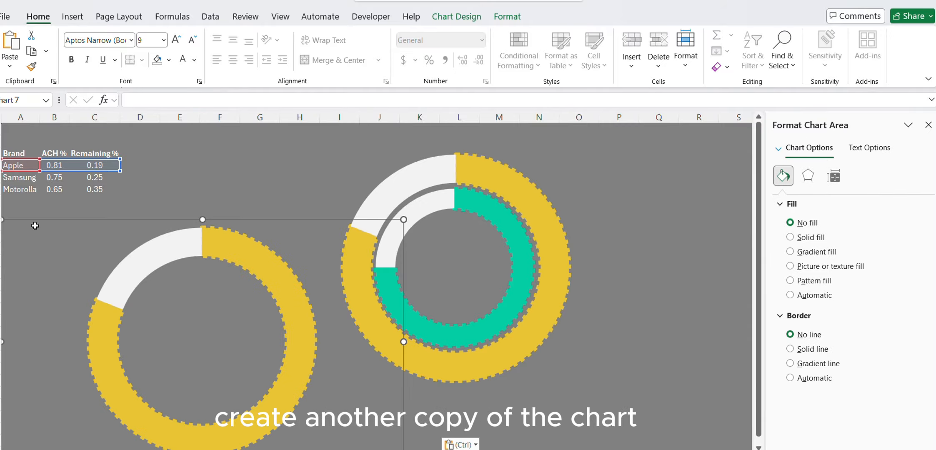
pyautogui.moveTo(69, 171); pyautogui.dragTo(58, 191)
pyautogui.moveTo(293, 219); pyautogui.dragTo(311, 203)
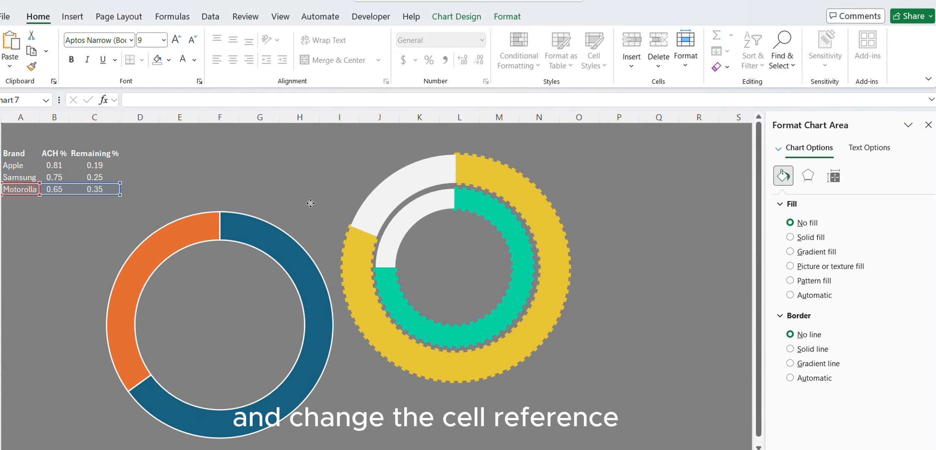
# Give the Motorolla chart's orange slice a very light grey solid fill and remove its border line.
pyautogui.click(168, 238)
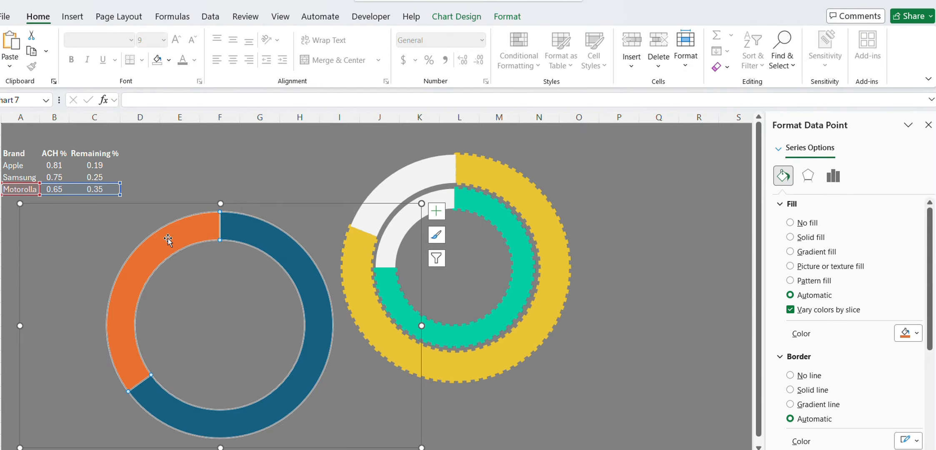
pyautogui.click(807, 238)
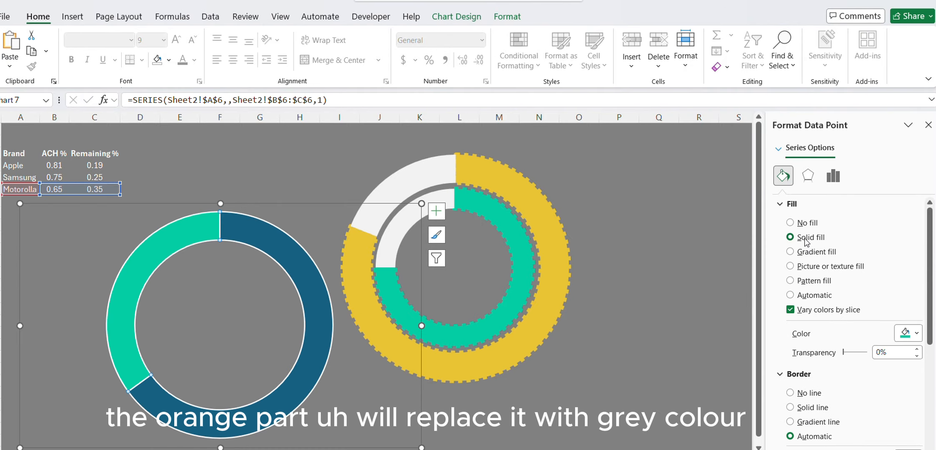
pyautogui.click(908, 333)
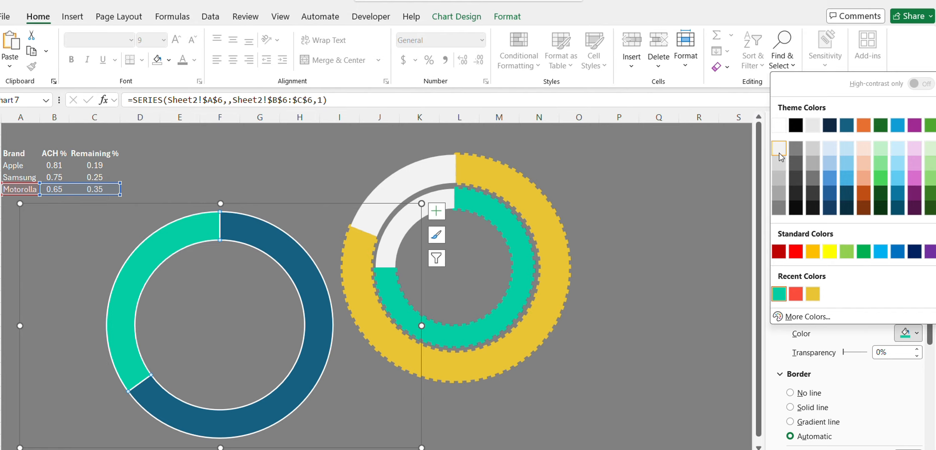
pyautogui.click(780, 164)
pyautogui.scroll(-3, 932, 333)
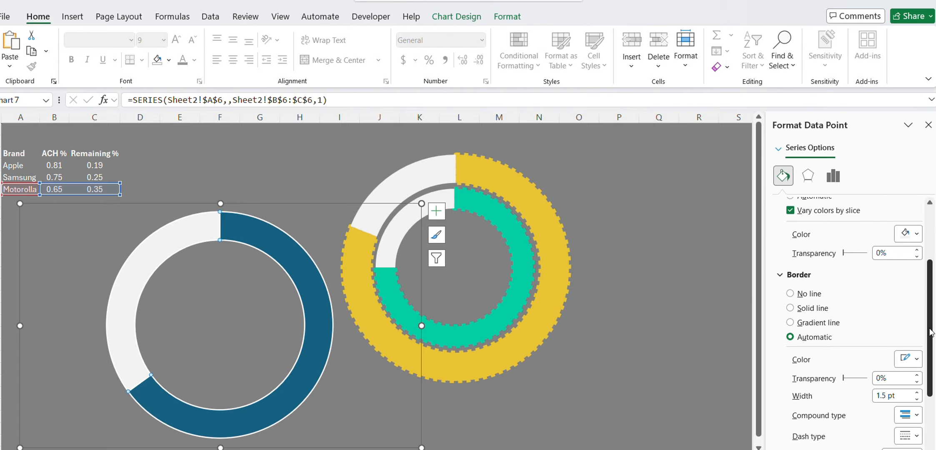
pyautogui.click(805, 294)
# Fill the Motorolla chart's blue slice with the recent red solid color.
pyautogui.click(262, 251)
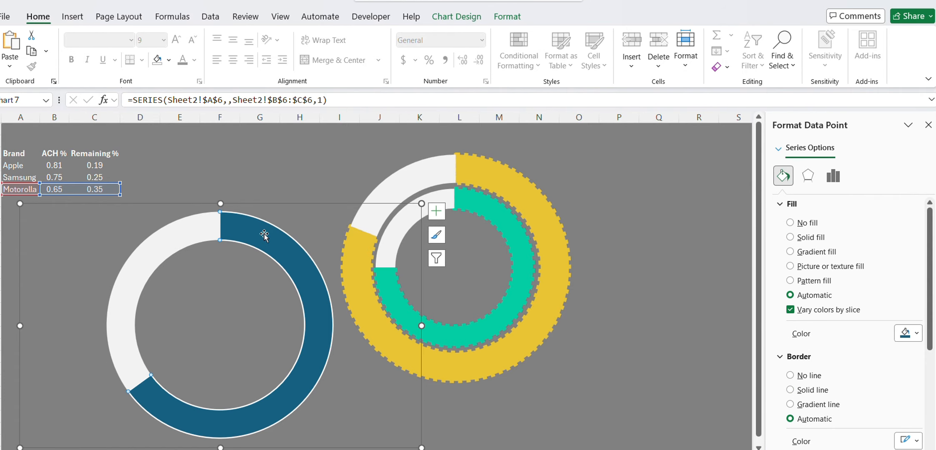
pyautogui.click(811, 238)
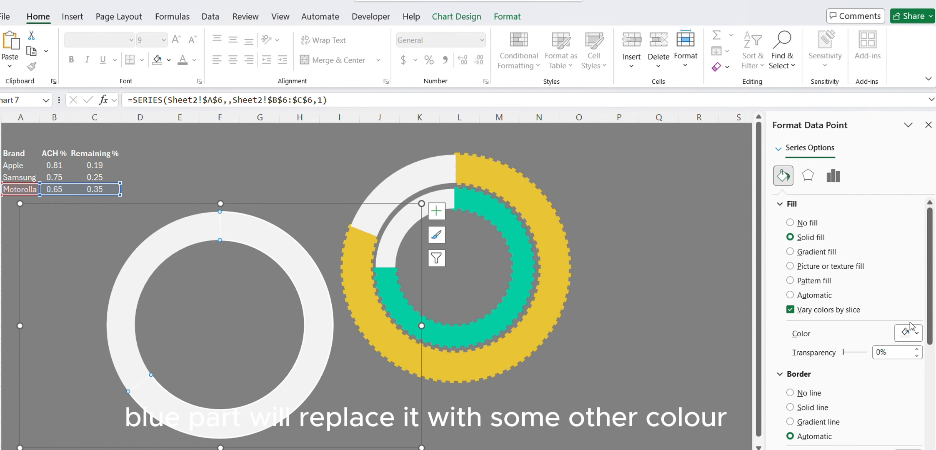
pyautogui.click(916, 334)
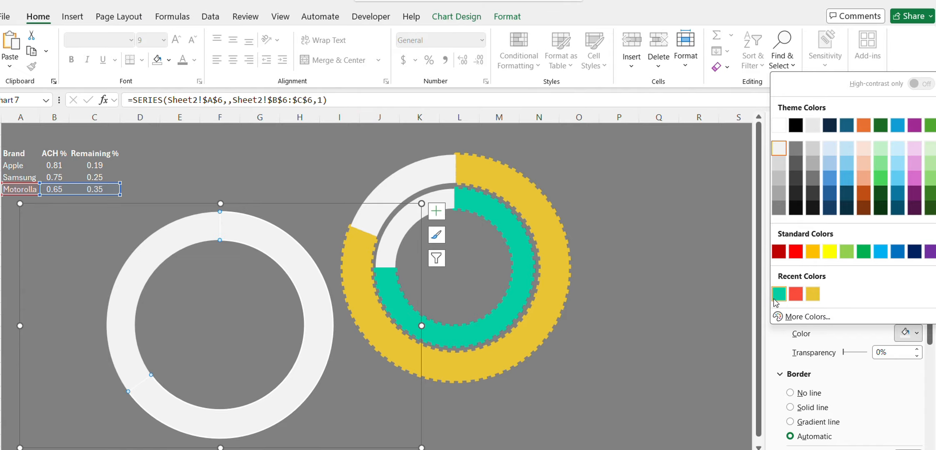
pyautogui.click(796, 295)
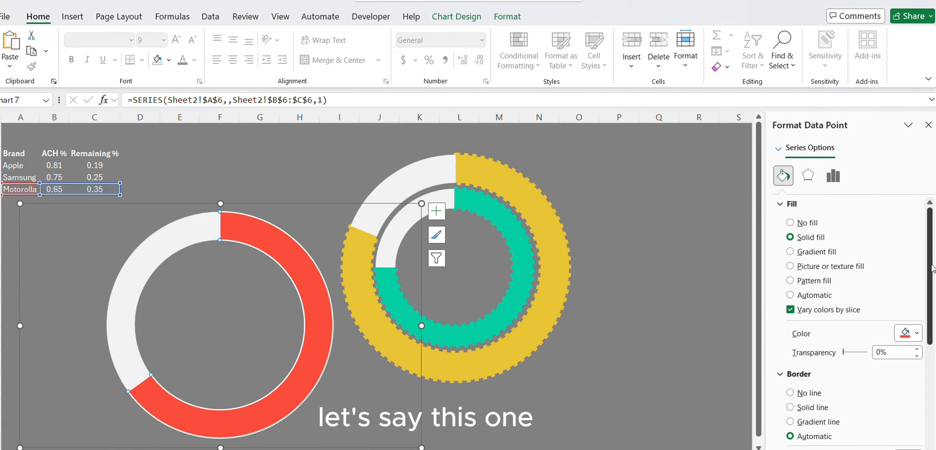
# Give the red slice a solid border line 5 pt wide with the finest dotted dash type.
pyautogui.moveTo(932, 269); pyautogui.dragTo(933, 339)
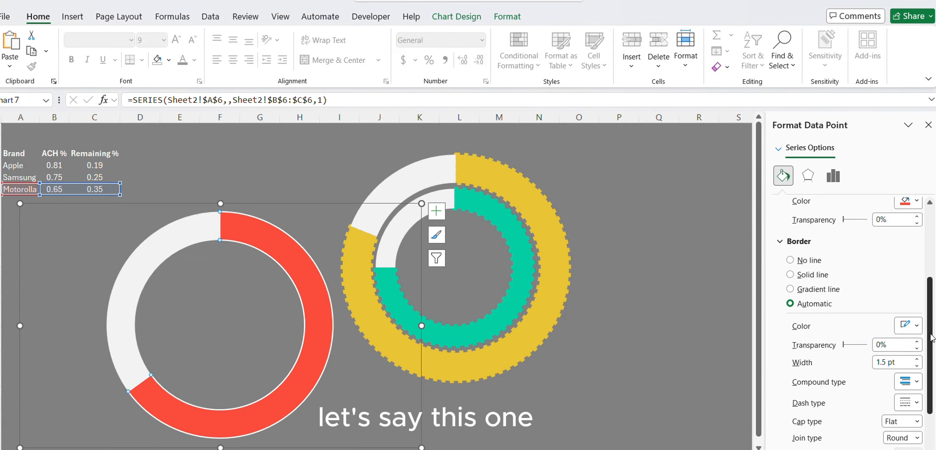
pyautogui.click(818, 277)
pyautogui.doubleClick(904, 367)
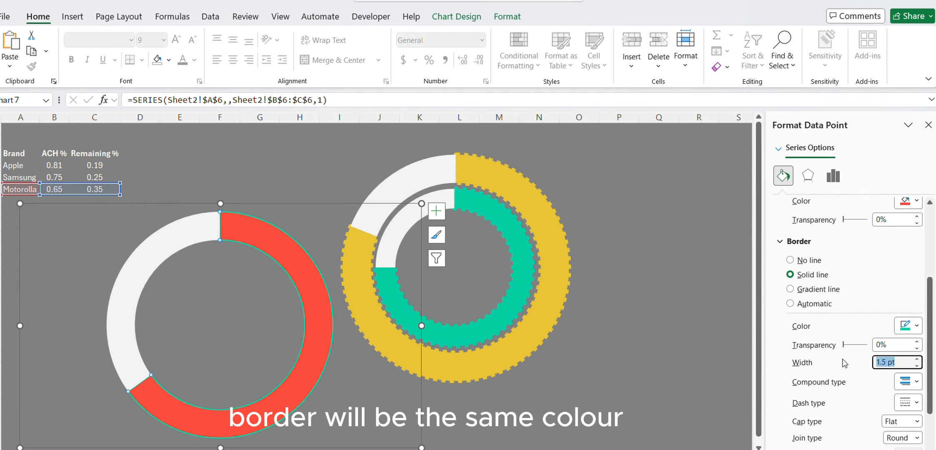
pyautogui.write('5')
pyautogui.press('Tab')
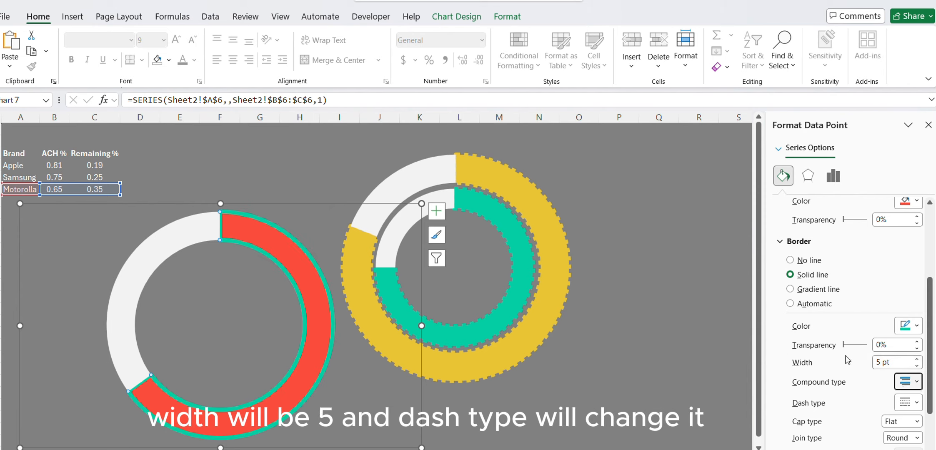
pyautogui.click(909, 403)
pyautogui.click(900, 317)
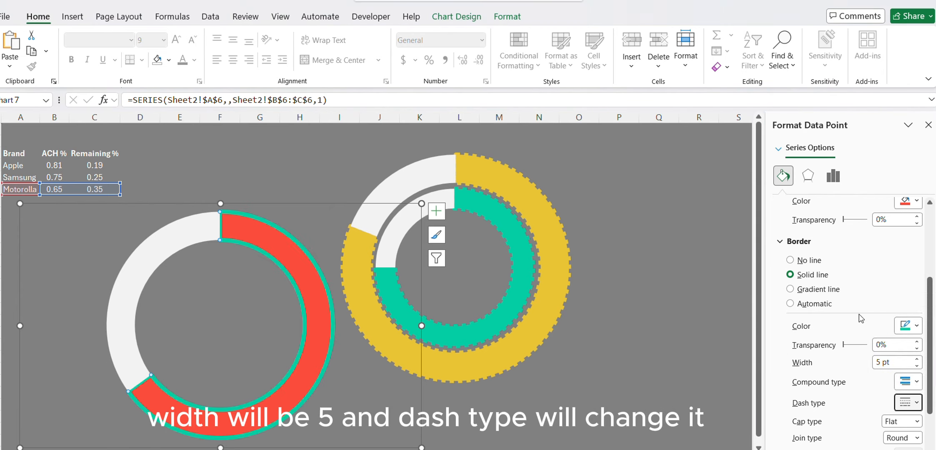
# Color the dotted border of the Motorolla chart's red slice with the matching recent red.
pyautogui.click(912, 332)
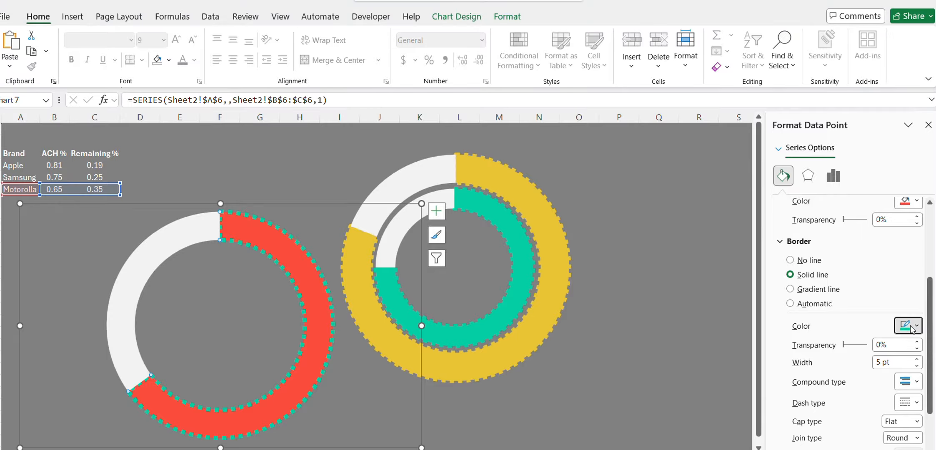
pyautogui.click(782, 292)
pyautogui.click(625, 298)
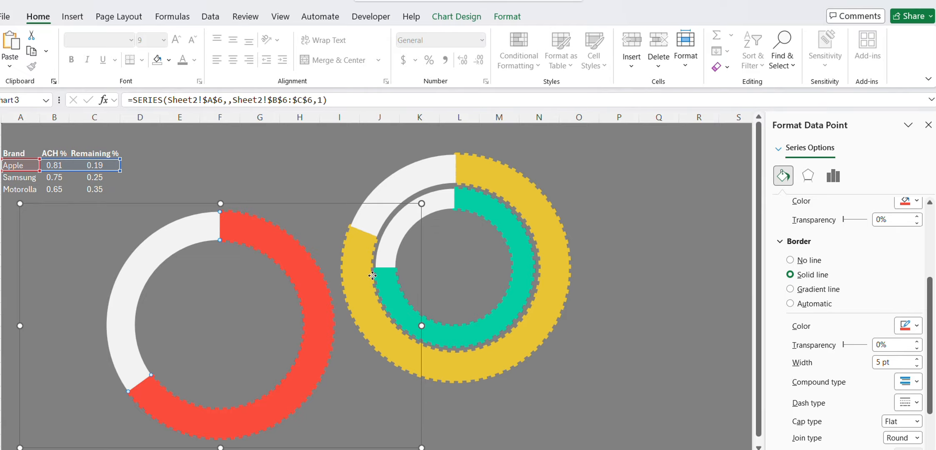
# Shrink the Motorolla doughnut chart, center it inside the Samsung ring, and close the chart formatting pane.
pyautogui.click(168, 240)
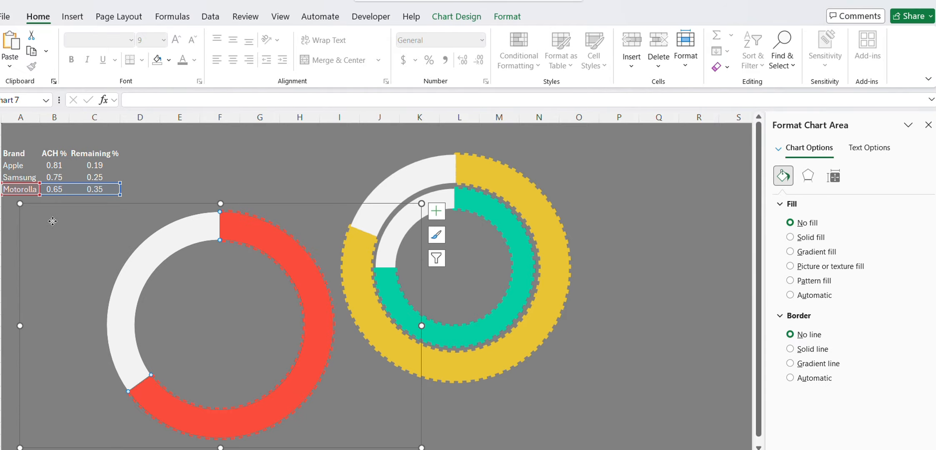
pyautogui.moveTo(19, 204); pyautogui.dragTo(155, 277)
pyautogui.click(285, 358)
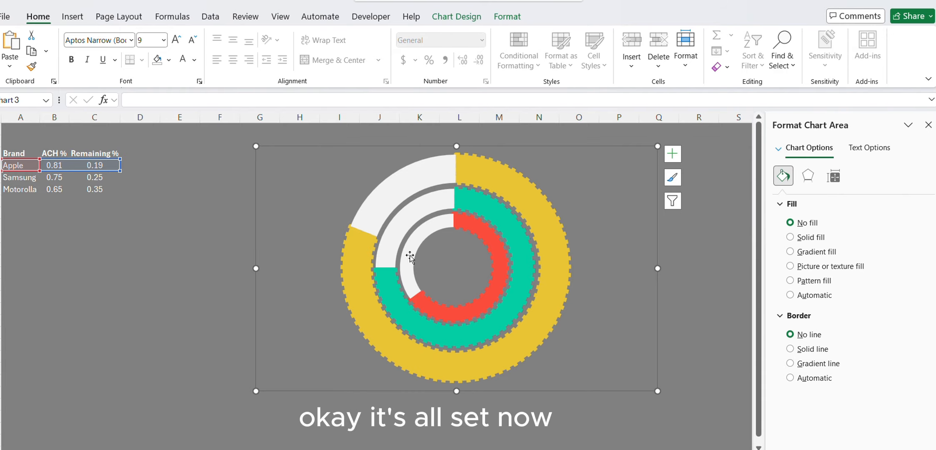
pyautogui.click(929, 126)
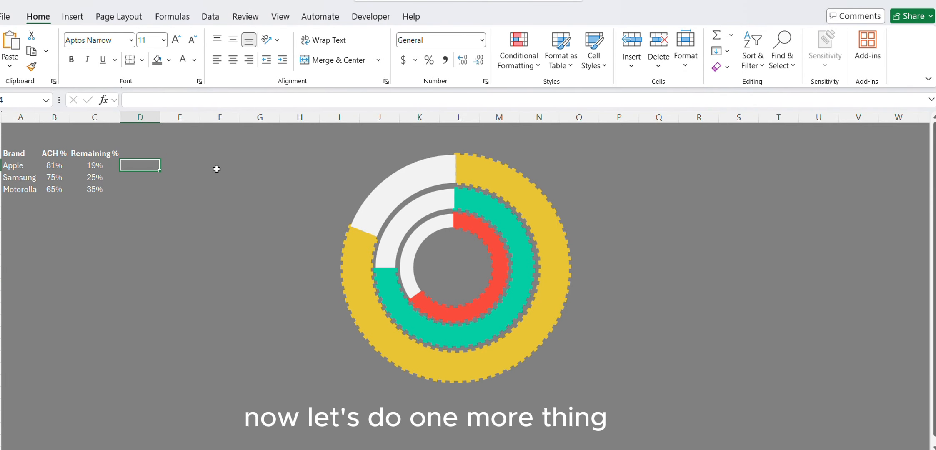
# Enter the formula =A4&": "&C4 in cell D4 to combine the Apple name with its remaining percentage.
pyautogui.write('=')
pyautogui.press('Left')
pyautogui.press('Left')
pyautogui.press('Left')
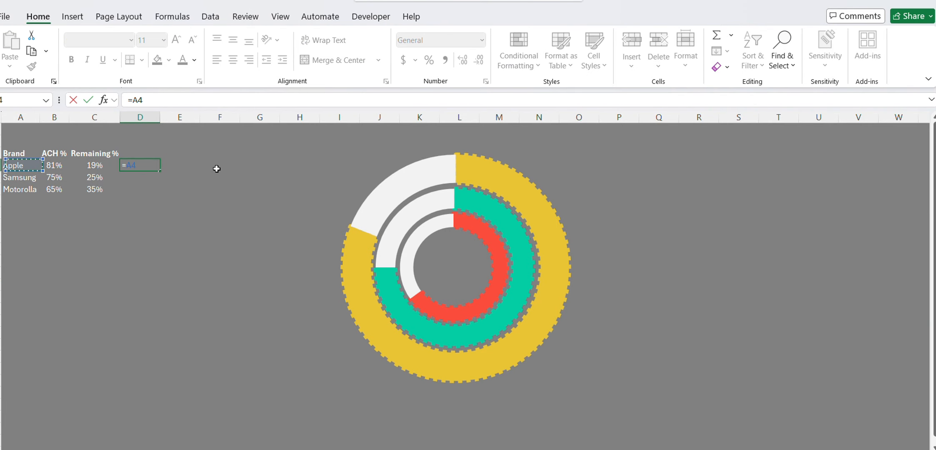
pyautogui.write('&": "&')
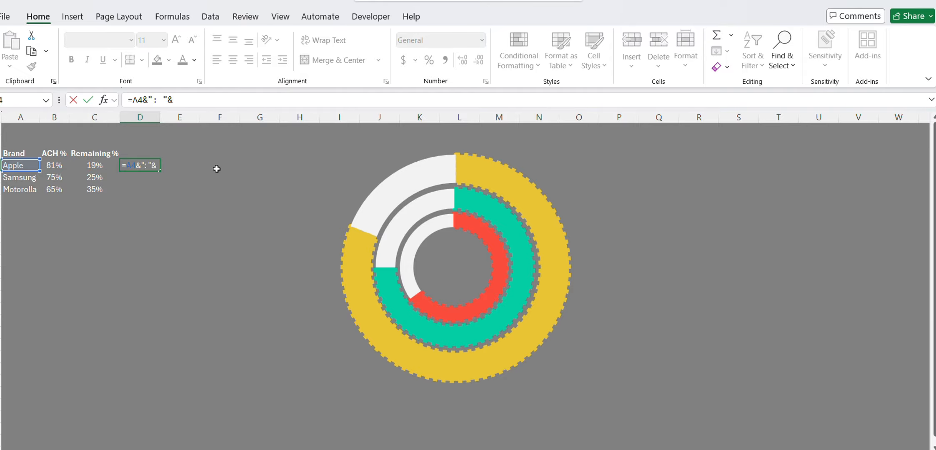
pyautogui.click(86, 165)
pyautogui.press('Return')
pyautogui.press('Up')
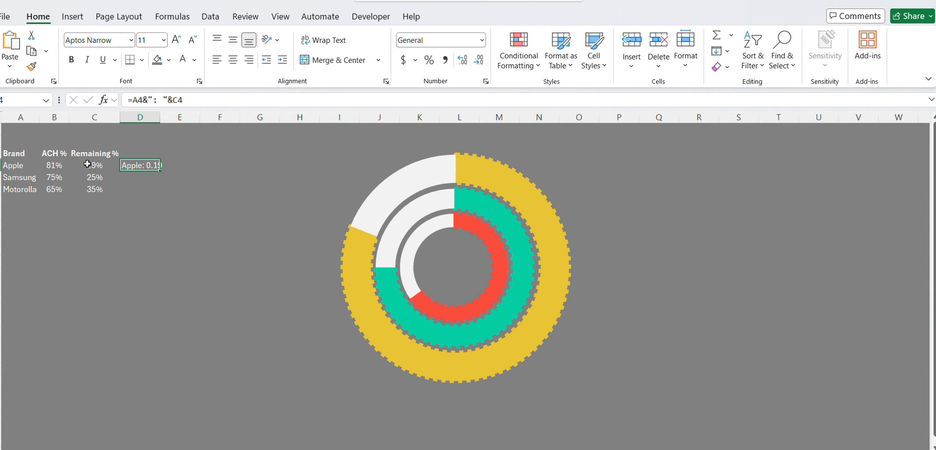
# Fill the D4 label formula down to D6 and autofit column D's width.
pyautogui.hotkey('shift', 'Down')
pyautogui.hotkey('shift', 'Down')
pyautogui.hotkey('ctrl', 'd')
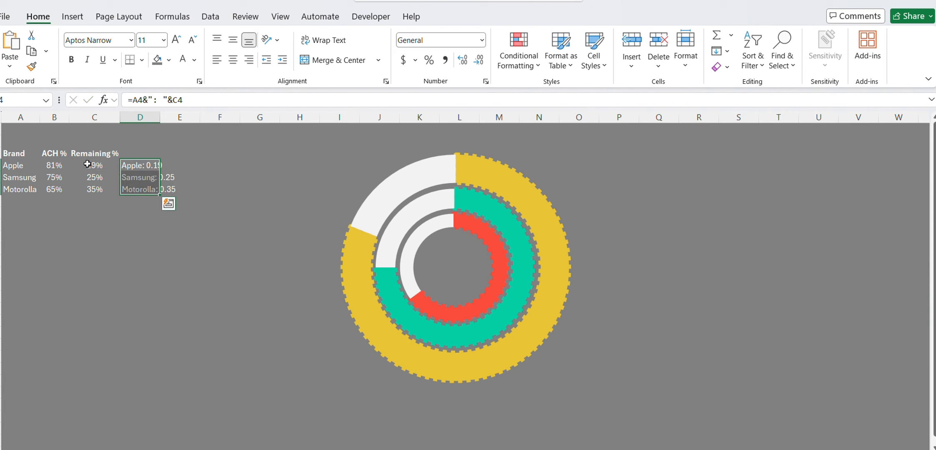
pyautogui.doubleClick(158, 119)
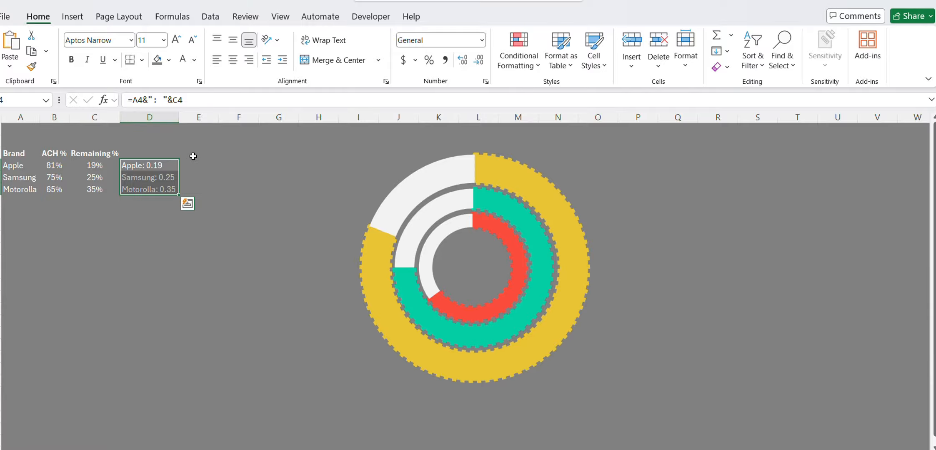
# Change the D4 formula to =A4&": "&TEXT(C4,"#,##0%") and fill it down to D6.
pyautogui.click(141, 166)
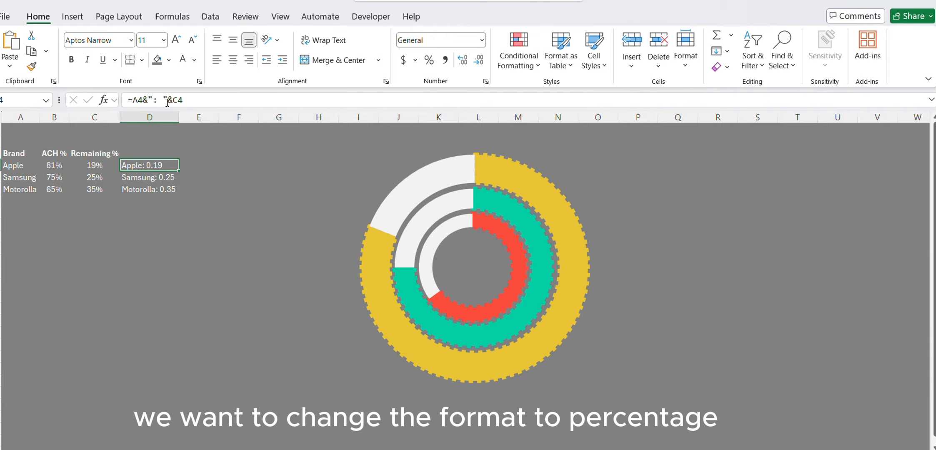
pyautogui.click(175, 100)
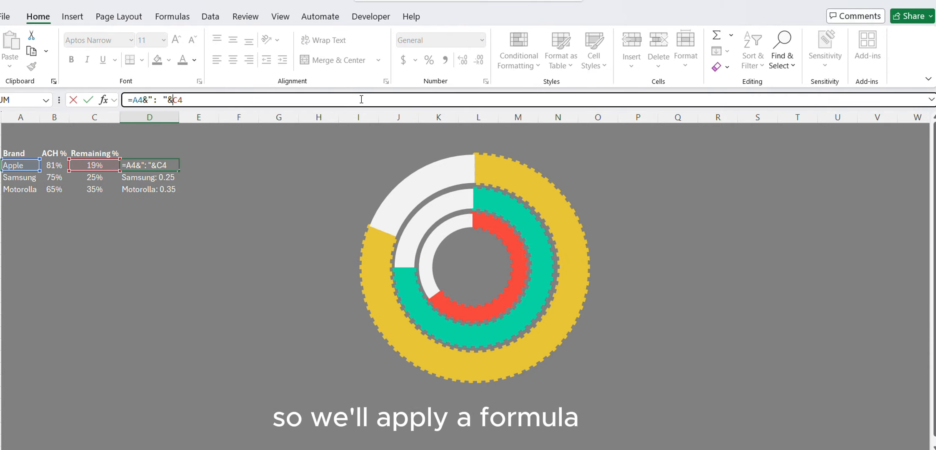
pyautogui.write('text(')
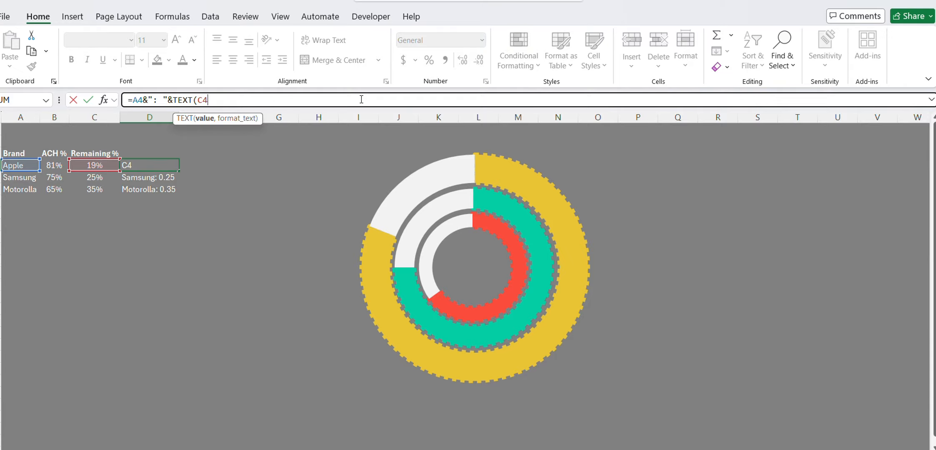
pyautogui.write(',"#,##')
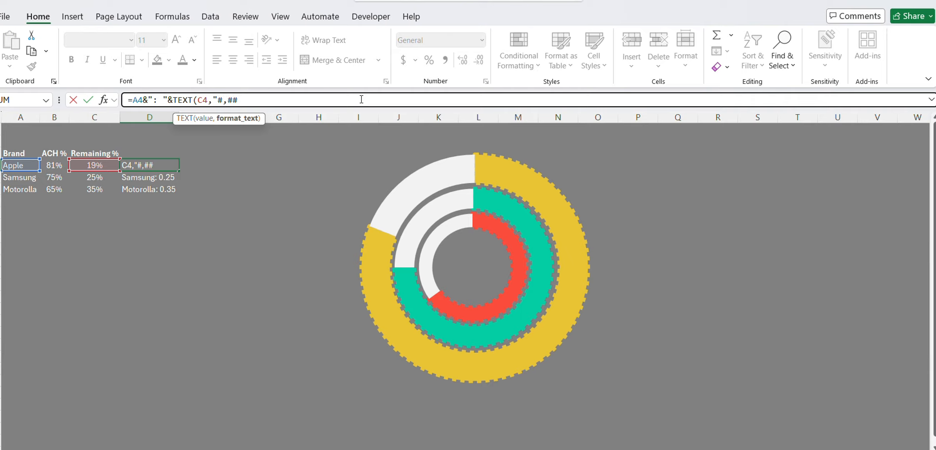
pyautogui.write('0%)')
pyautogui.press('Return')
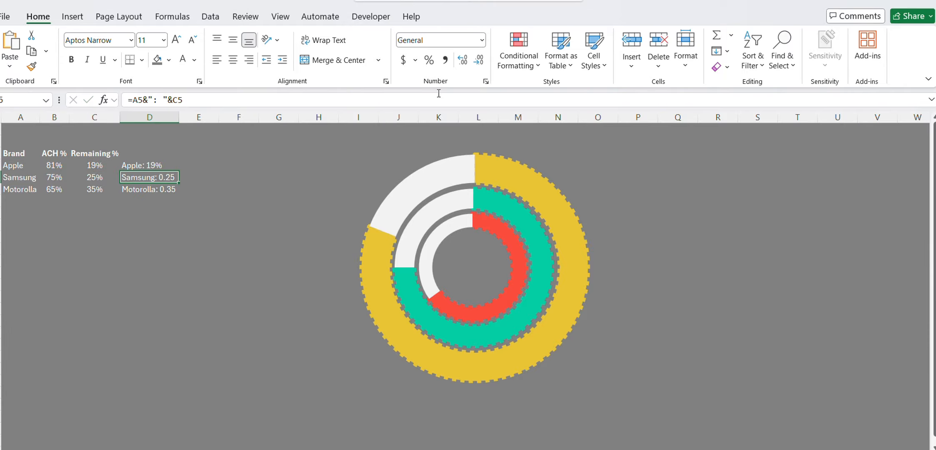
pyautogui.press('Up')
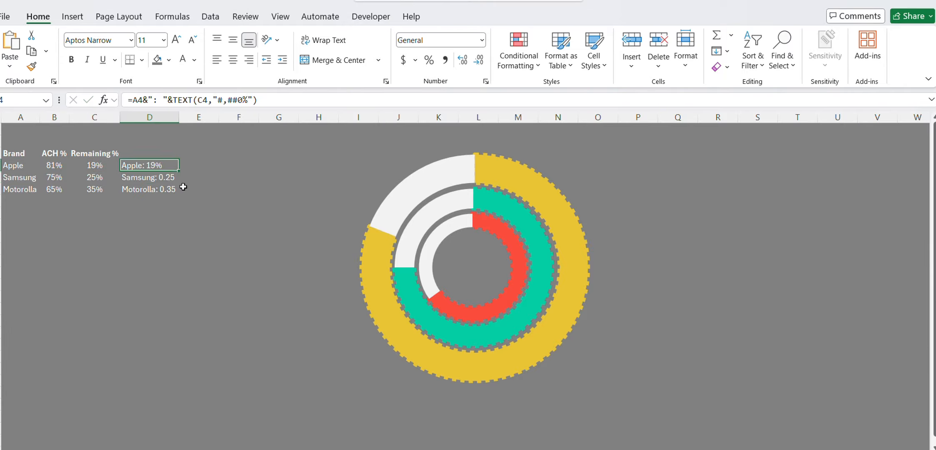
pyautogui.doubleClick(181, 173)
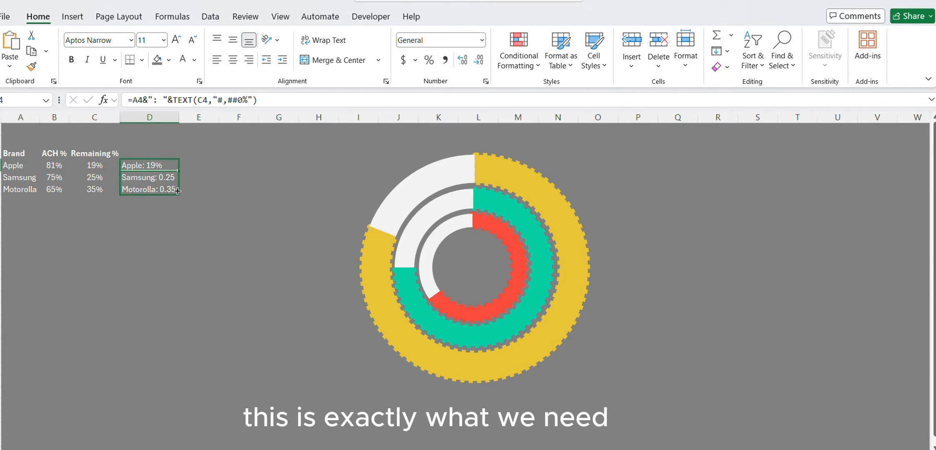
# Draw a pentagon arrow shape about 0.45" high and 0.43" wide below the table.
pyautogui.click(94, 296)
pyautogui.click(73, 16)
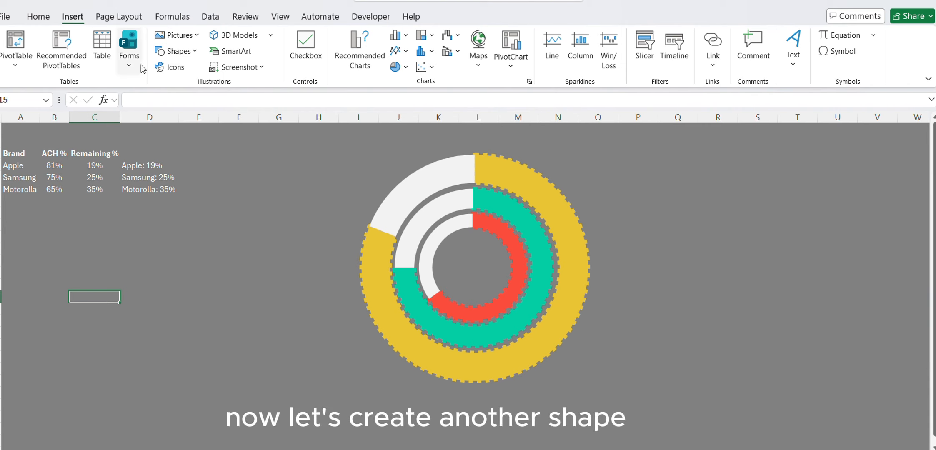
pyautogui.click(184, 52)
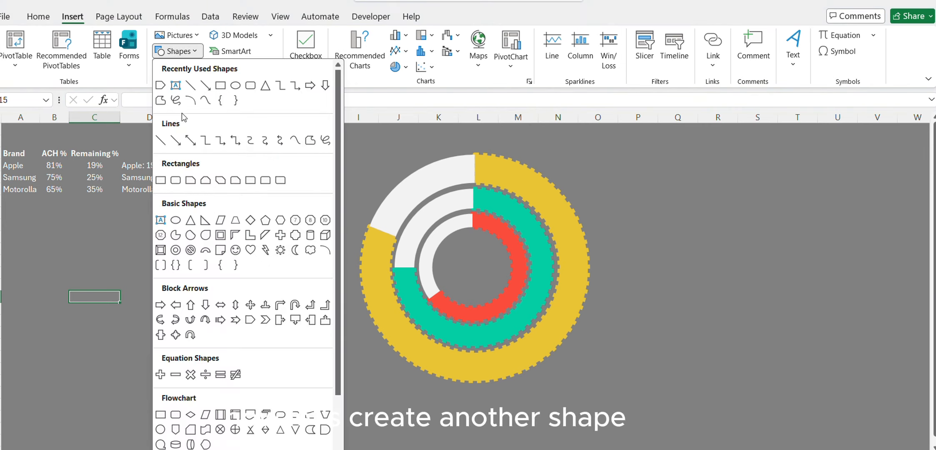
pyautogui.click(164, 93)
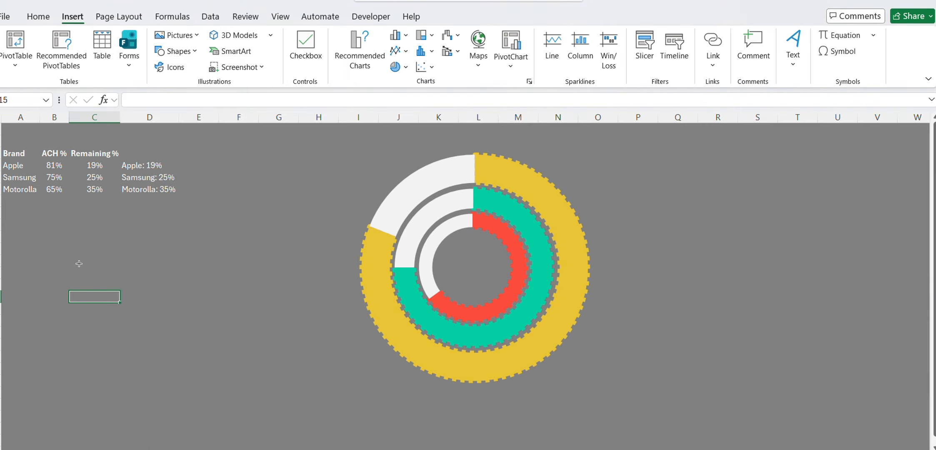
pyautogui.moveTo(85, 260); pyautogui.dragTo(95, 269)
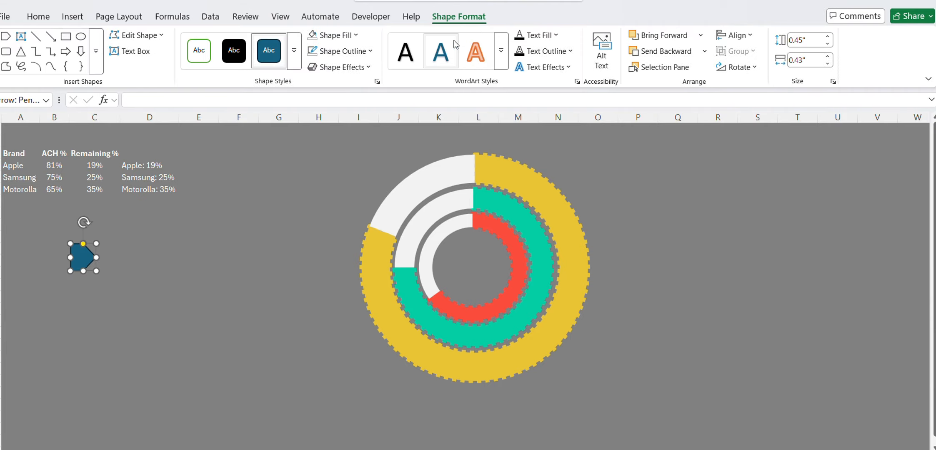
# Give the pentagon arrow the recent yellow color for both its fill and outline.
pyautogui.click(356, 35)
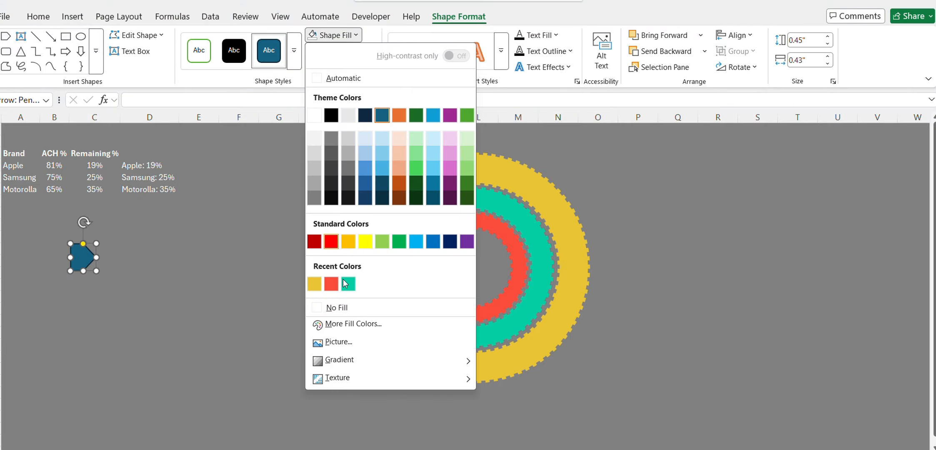
pyautogui.click(318, 280)
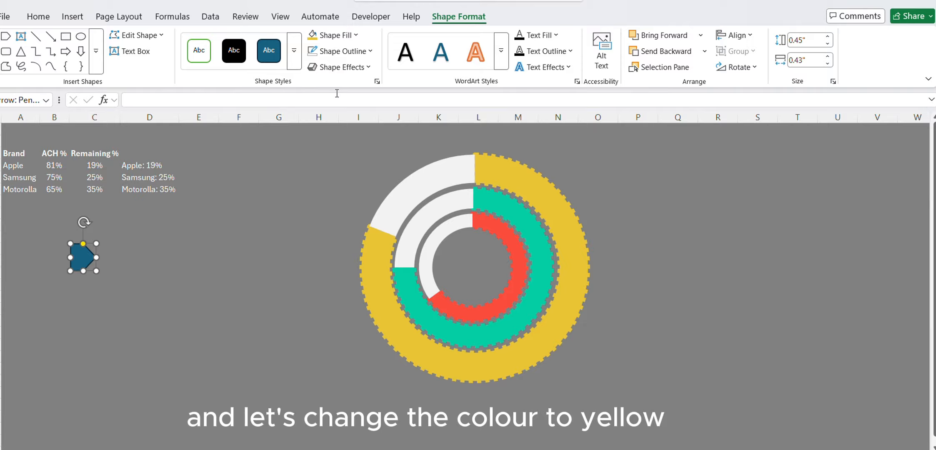
pyautogui.click(341, 58)
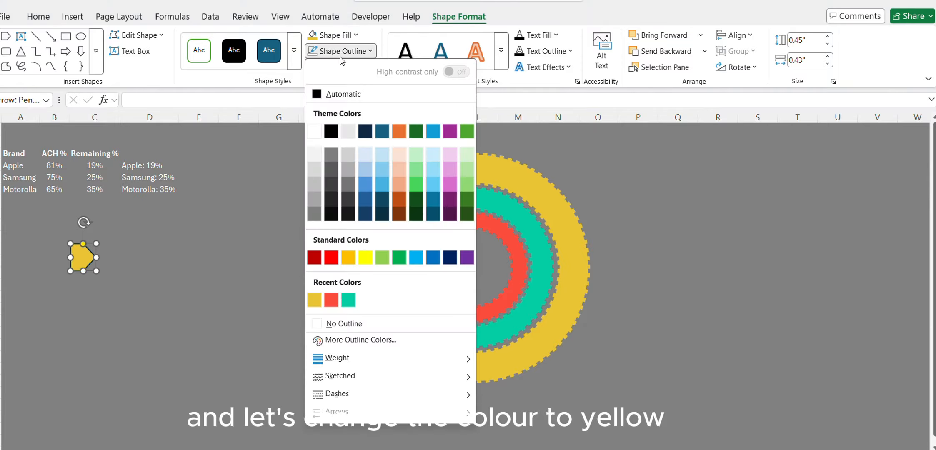
pyautogui.click(315, 301)
pyautogui.click(137, 261)
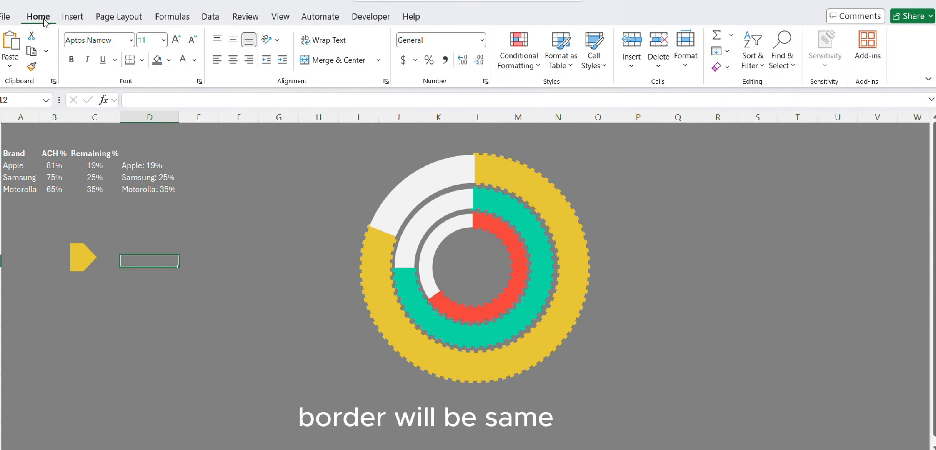
# Draw a rectangle about 0.46" high and 1.5" wide just right of the yellow pentagon arrow.
pyautogui.click(72, 19)
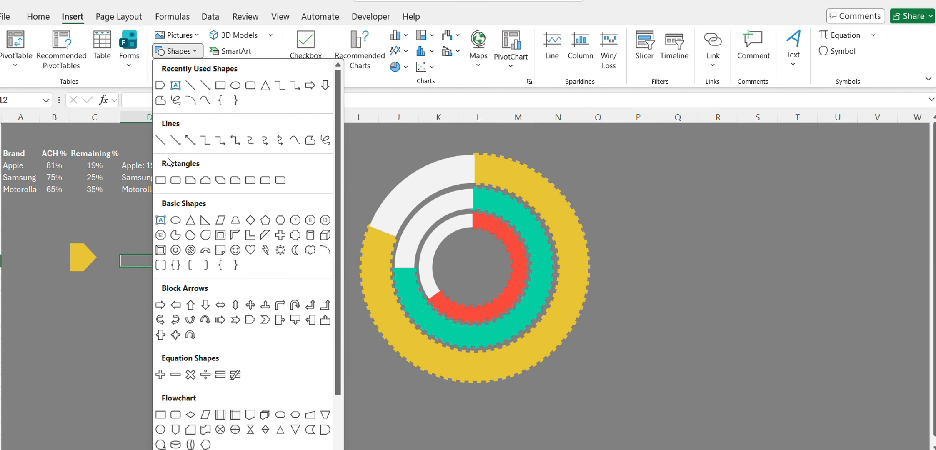
pyautogui.click(161, 180)
pyautogui.moveTo(74, 245)
pyautogui.mouseDown()
pyautogui.moveTo(106, 278)
pyautogui.moveTo(163, 286)
pyautogui.moveTo(161, 271)
pyautogui.moveTo(173, 271)
pyautogui.moveTo(159, 271)
pyautogui.mouseUp()
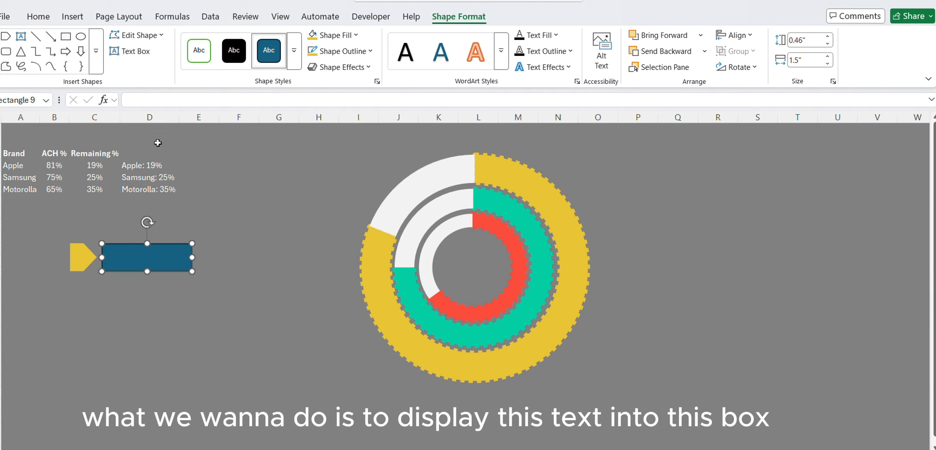
# Link the rectangle's text to cell D4 with a formula reference.
pyautogui.click(151, 99)
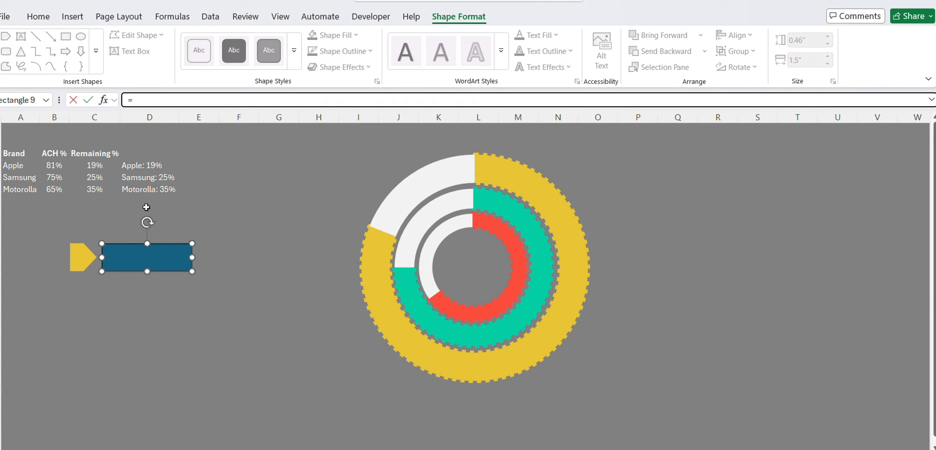
pyautogui.write('=')
pyautogui.click(136, 172)
pyautogui.press('Return')
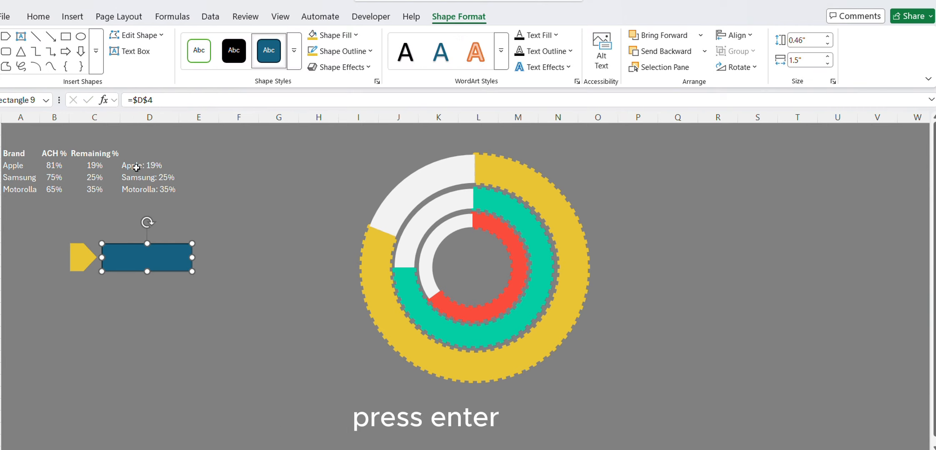
# Format the rectangle's text as white, bold and 14 pt, aligned vertically to the middle.
pyautogui.click(39, 18)
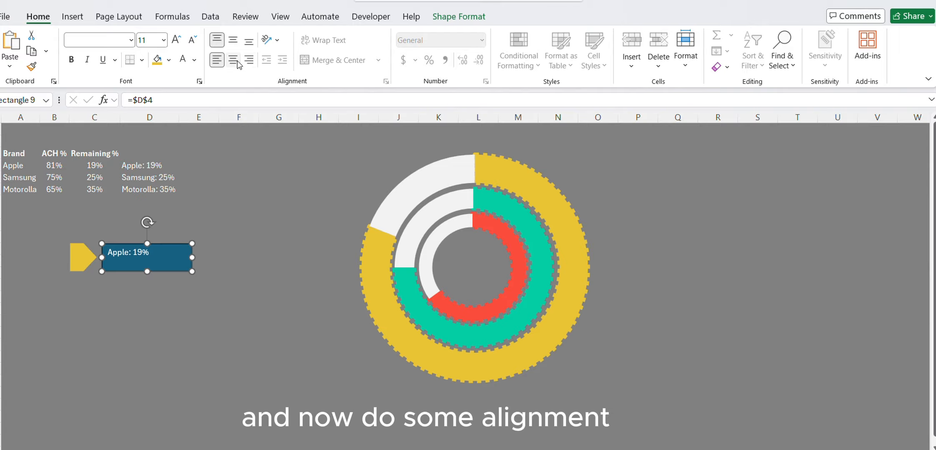
pyautogui.click(193, 60)
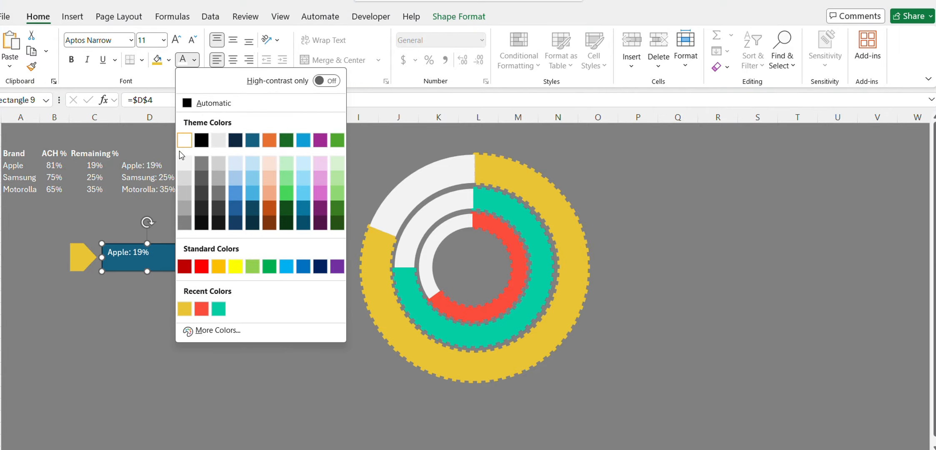
pyautogui.click(186, 145)
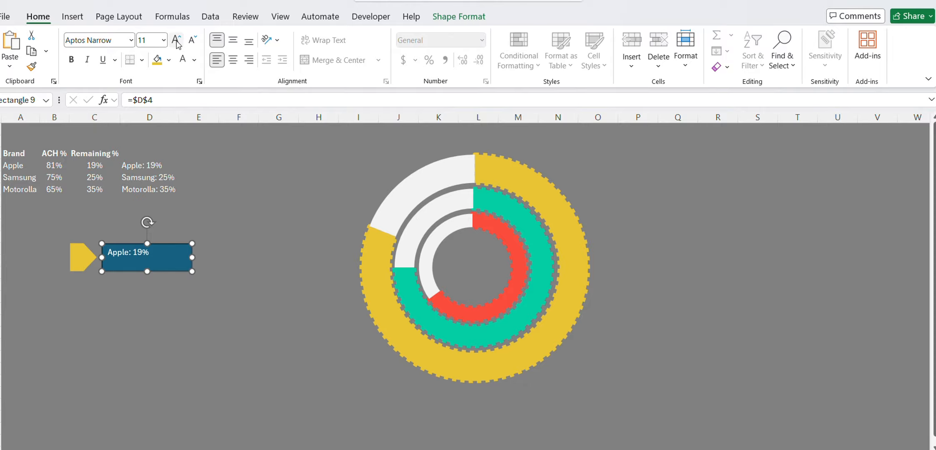
pyautogui.click(177, 41)
pyautogui.click(177, 41)
pyautogui.click(234, 42)
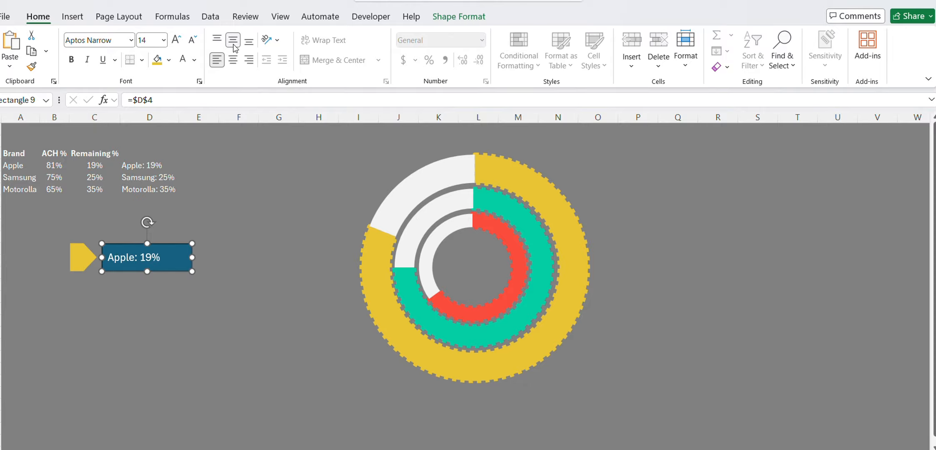
pyautogui.click(72, 60)
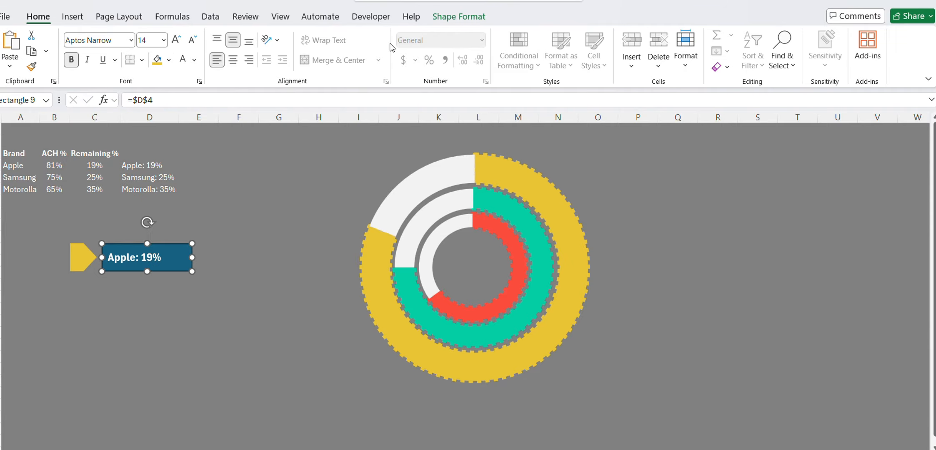
# Remove both the fill and the outline from the rectangle holding the Apple label.
pyautogui.click(450, 25)
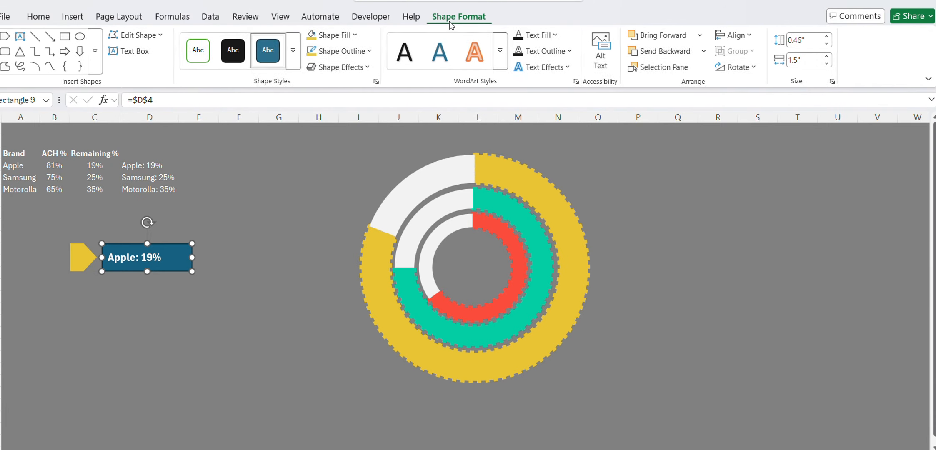
pyautogui.click(344, 37)
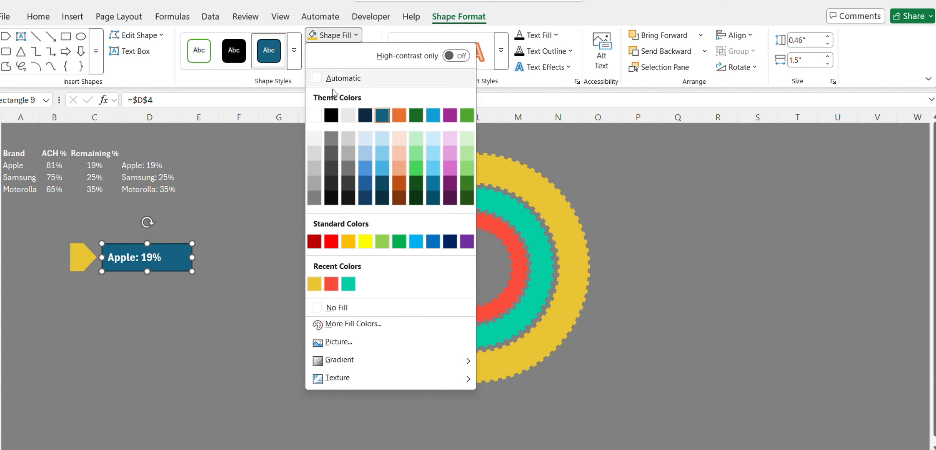
pyautogui.click(352, 311)
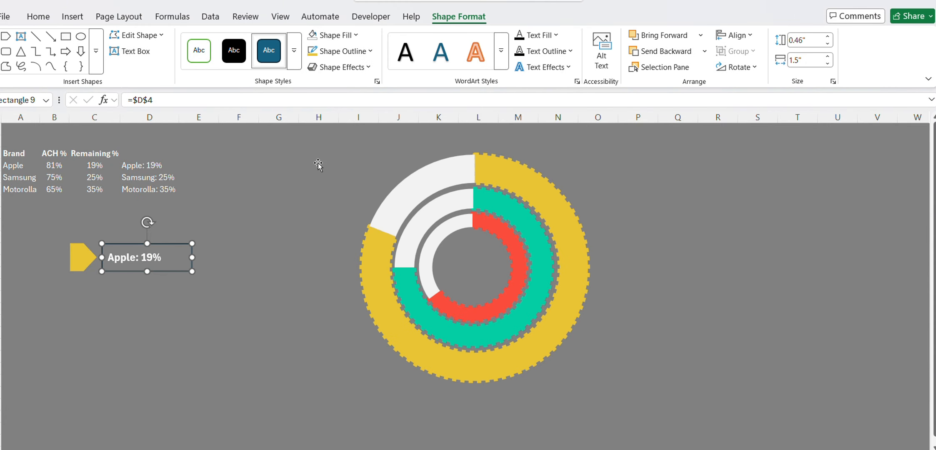
pyautogui.click(338, 51)
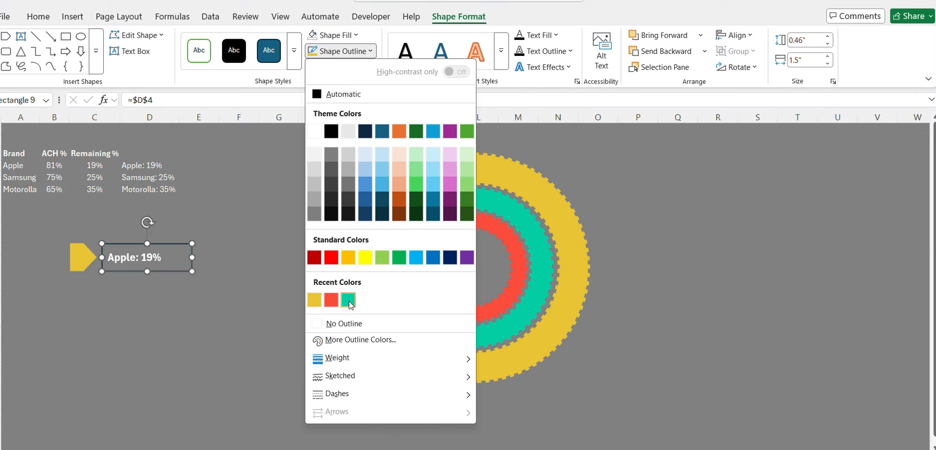
pyautogui.click(343, 324)
pyautogui.click(212, 314)
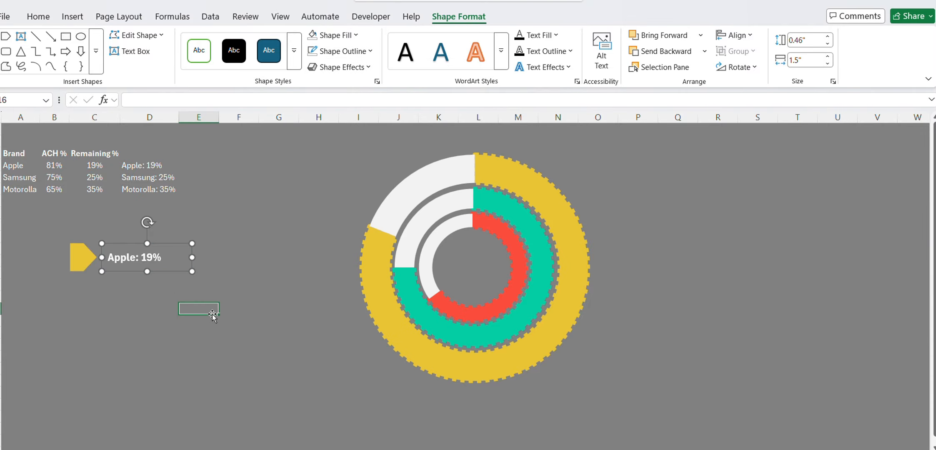
# Duplicate the yellow pentagon arrow and place the copy directly below the original.
pyautogui.click(77, 261)
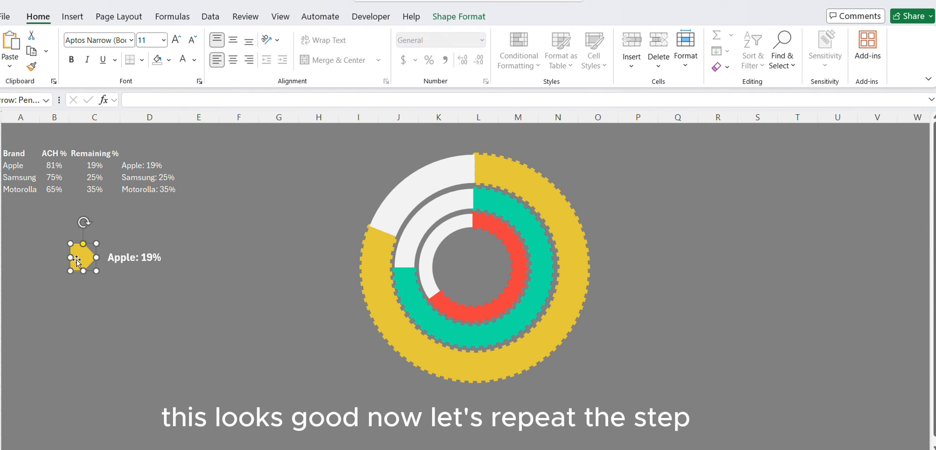
pyautogui.hotkey('ctrl', 'd')
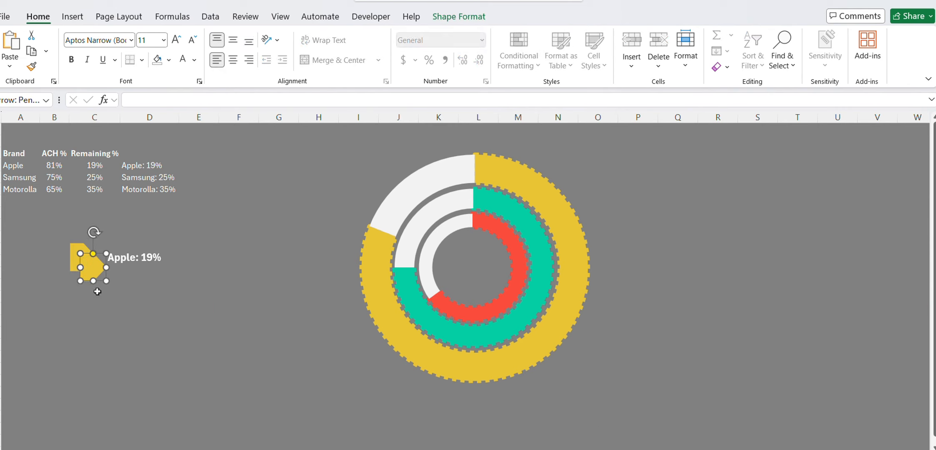
pyautogui.moveTo(87, 282); pyautogui.dragTo(75, 308)
# Give the duplicated pentagon arrow the recent teal green color for both its fill and outline.
pyautogui.click(458, 16)
pyautogui.click(336, 35)
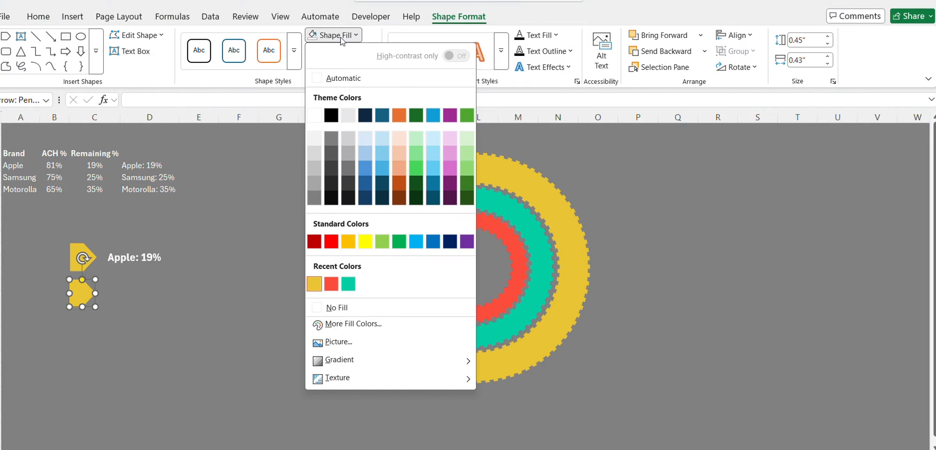
pyautogui.click(353, 281)
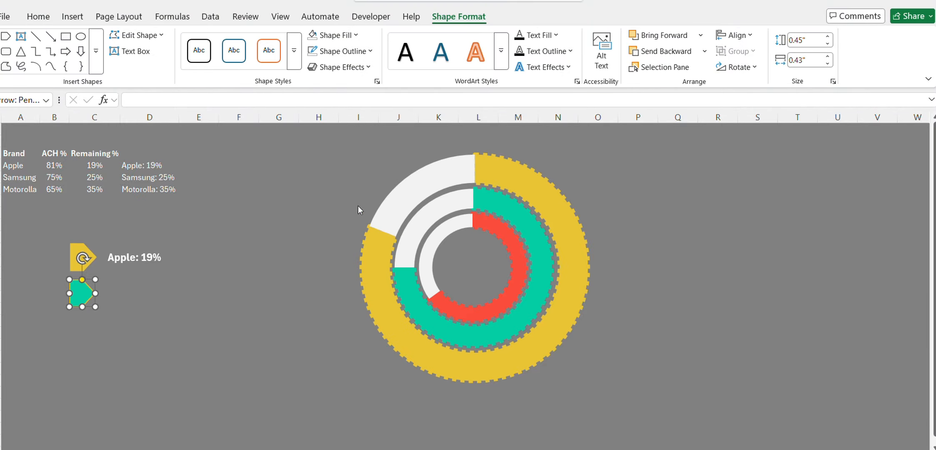
pyautogui.click(349, 52)
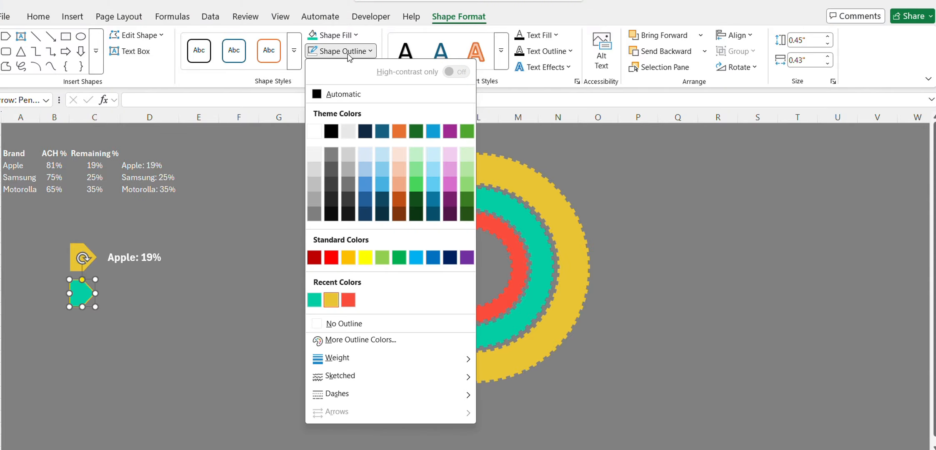
pyautogui.click(314, 299)
# Copy the Apple label and place the copy just right of the teal green pentagon arrow.
pyautogui.click(164, 271)
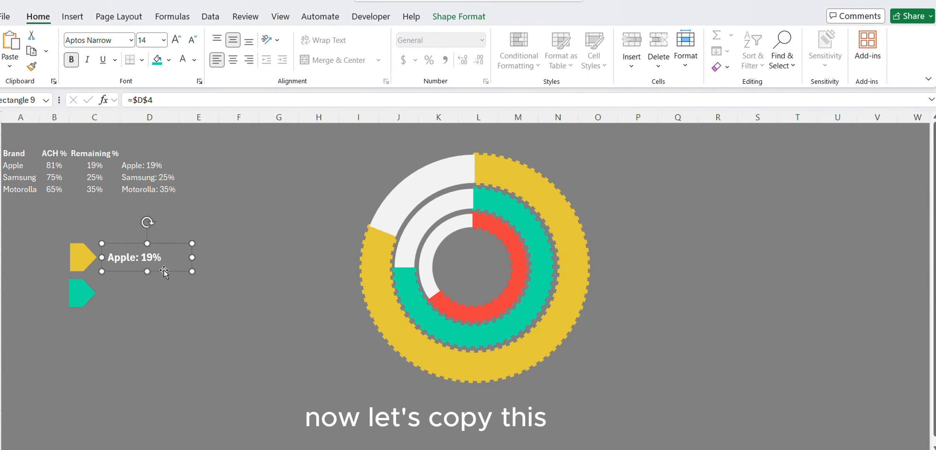
pyautogui.hotkey('ctrl', 'c')
pyautogui.click(164, 299)
pyautogui.hotkey('ctrl', 'v')
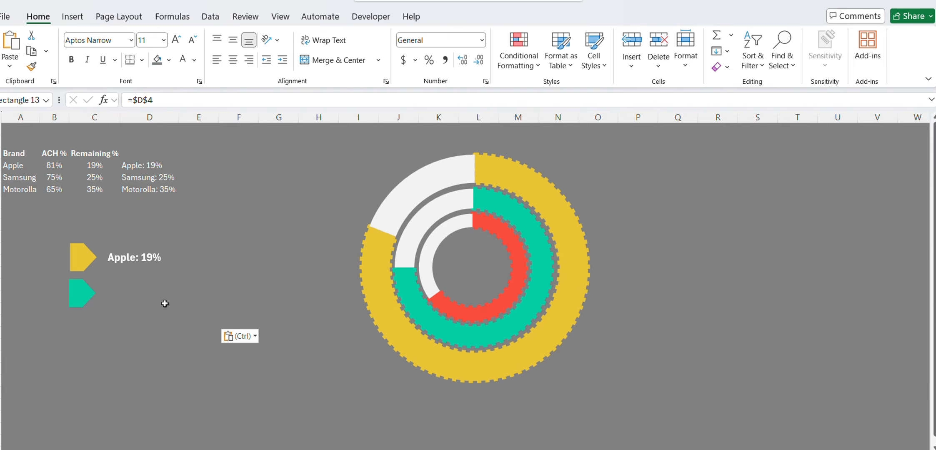
pyautogui.moveTo(183, 316); pyautogui.dragTo(164, 302)
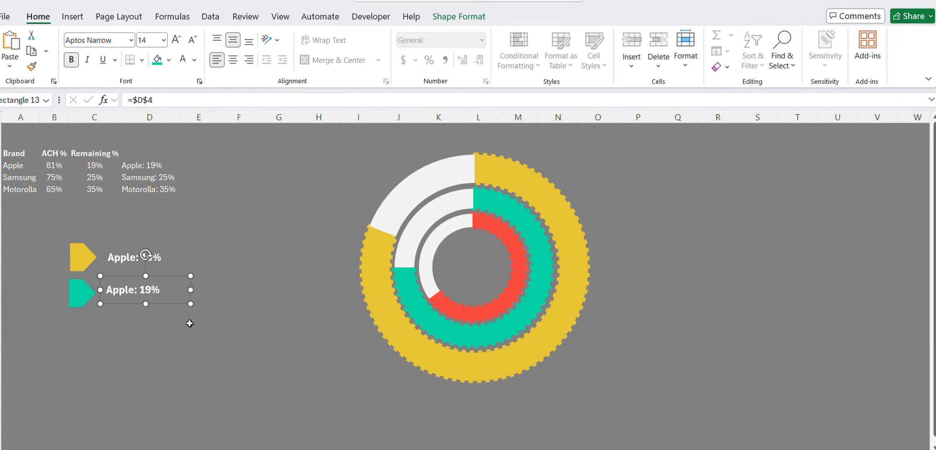
# Link the copied label to cell D5 and apply the Apple label's formatting to it with Format Painter.
pyautogui.click(160, 98)
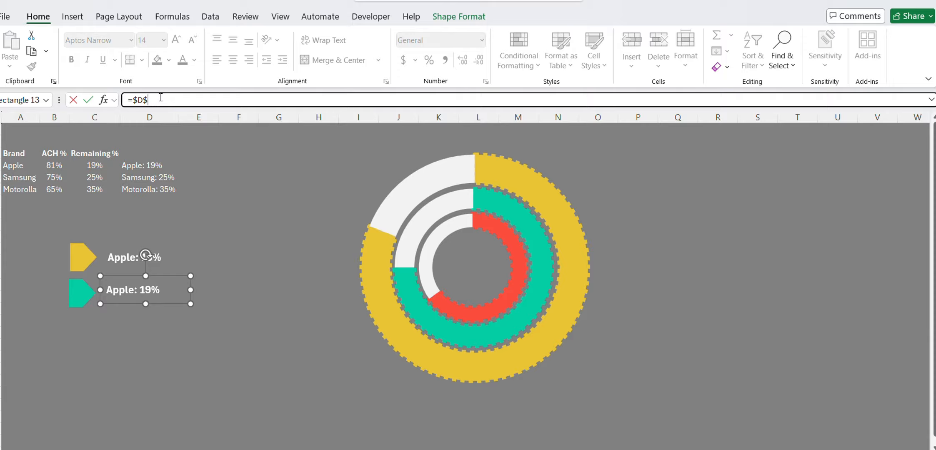
pyautogui.write('5')
pyautogui.press('Return')
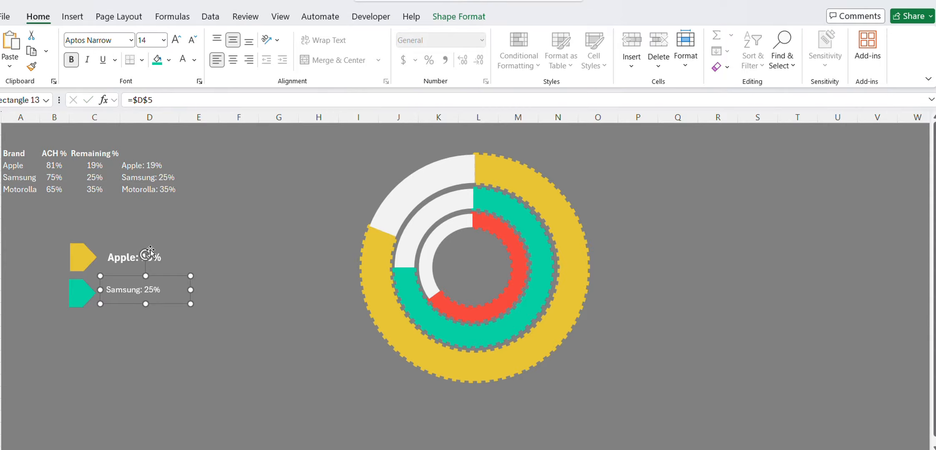
pyautogui.click(116, 259)
pyautogui.click(32, 66)
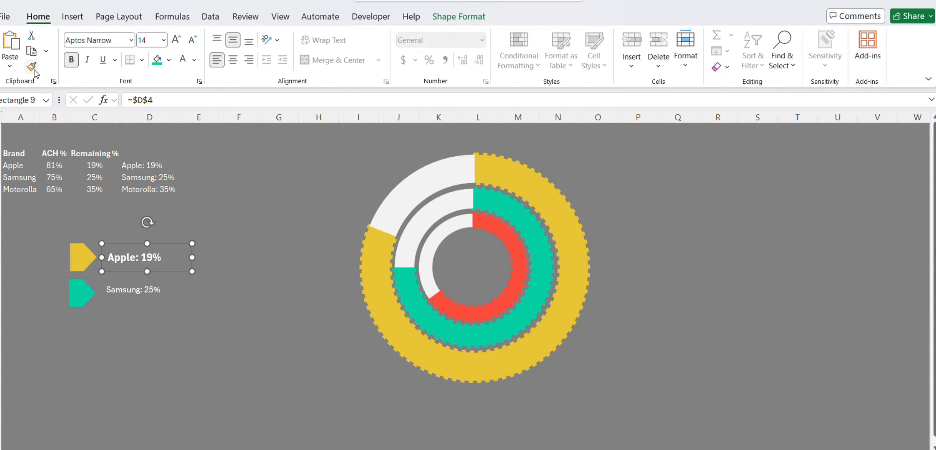
pyautogui.click(129, 291)
# Duplicate the teal green pentagon arrow and place the copy directly below it.
pyautogui.click(91, 303)
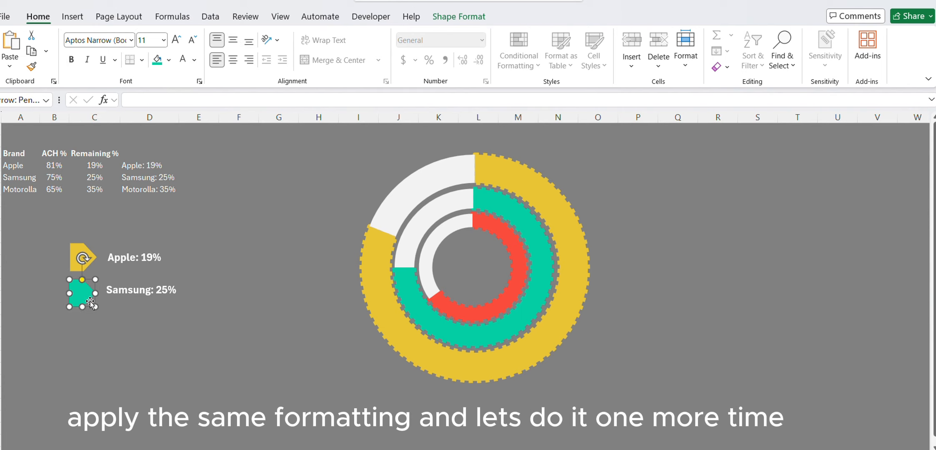
pyautogui.hotkey('ctrl', 'd')
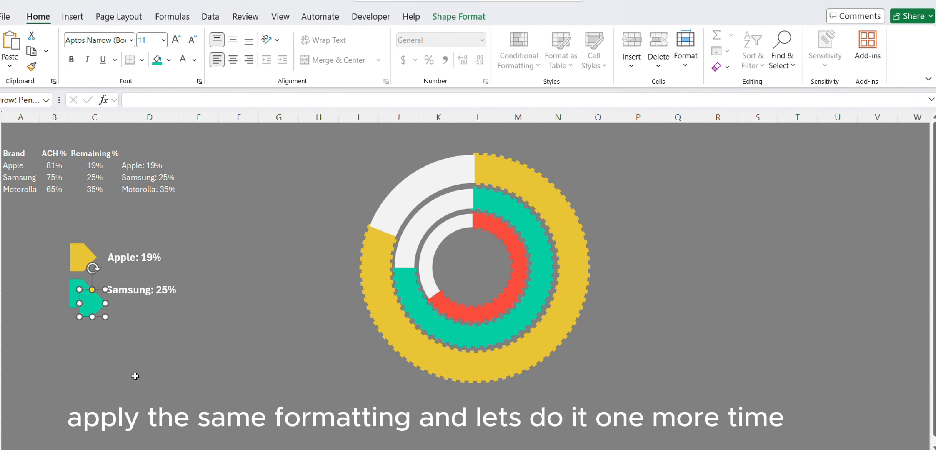
pyautogui.moveTo(92, 304); pyautogui.dragTo(82, 331)
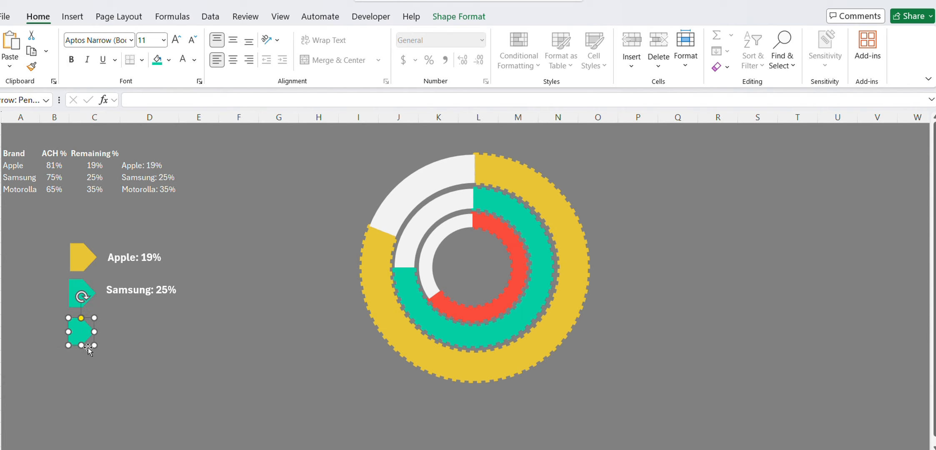
# Give the third pentagon arrow the recent red color for both its fill and outline.
pyautogui.click(459, 17)
pyautogui.click(339, 36)
pyautogui.click(314, 283)
pyautogui.click(340, 52)
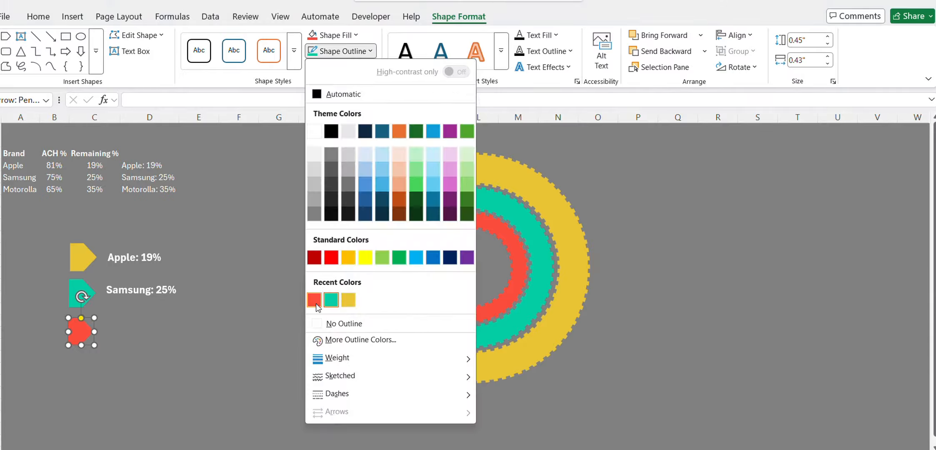
pyautogui.click(314, 300)
# Place a copy of the Samsung label beside the red pentagon arrow and link it to cell D6.
pyautogui.click(129, 291)
pyautogui.moveTo(145, 320); pyautogui.dragTo(147, 329)
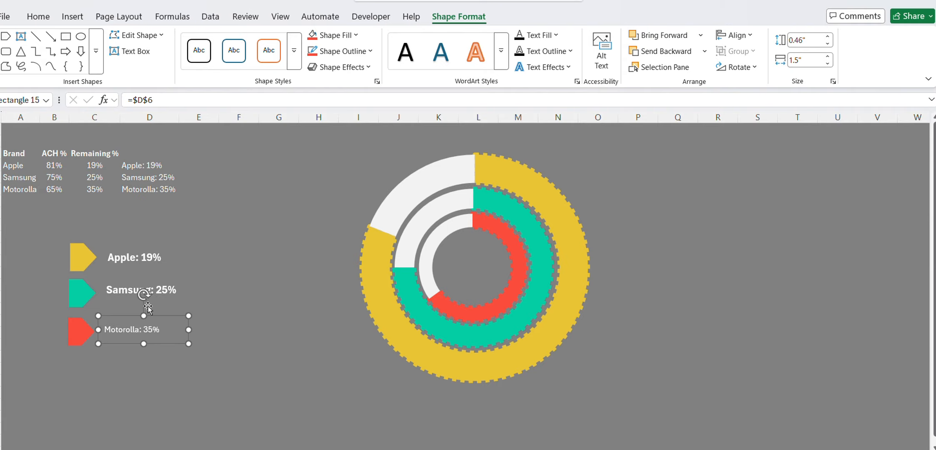
# Apply the Samsung label's formatting to the Motorolla label with Format Painter.
pyautogui.click(146, 290)
pyautogui.click(38, 16)
pyautogui.click(30, 66)
pyautogui.click(131, 330)
pyautogui.click(45, 227)
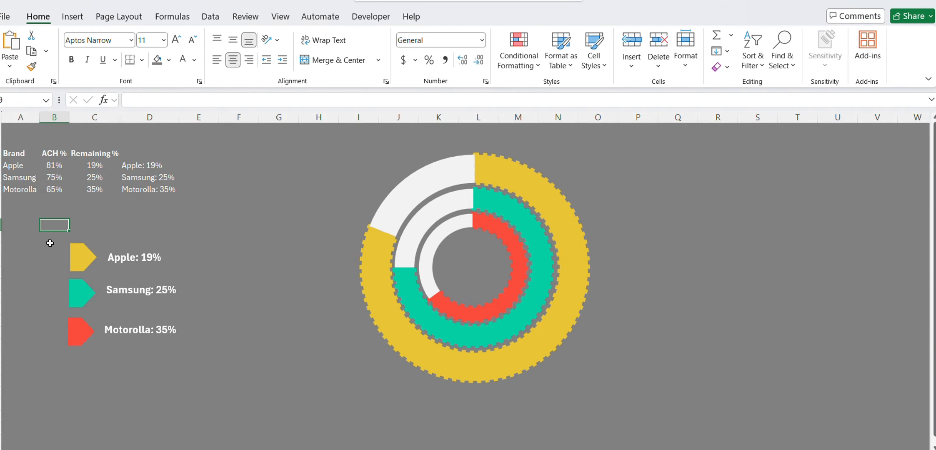
pyautogui.moveTo(49, 234); pyautogui.dragTo(217, 359)
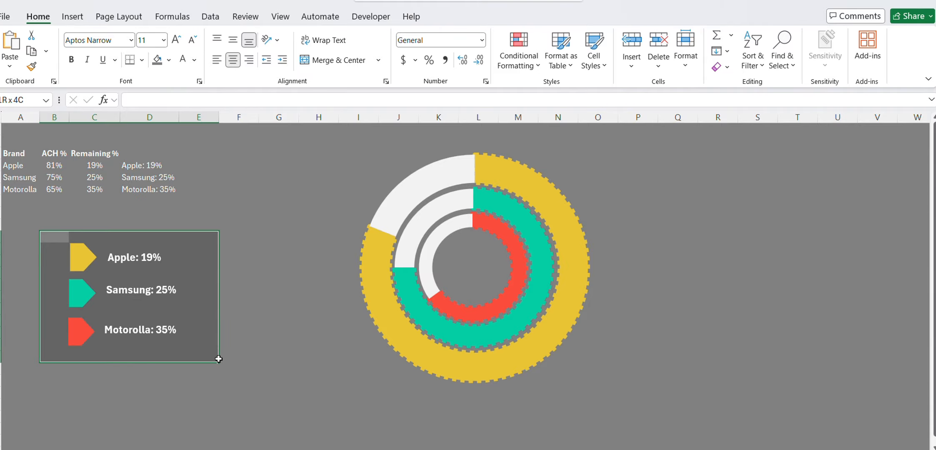
pyautogui.click(126, 251)
pyautogui.click(198, 369)
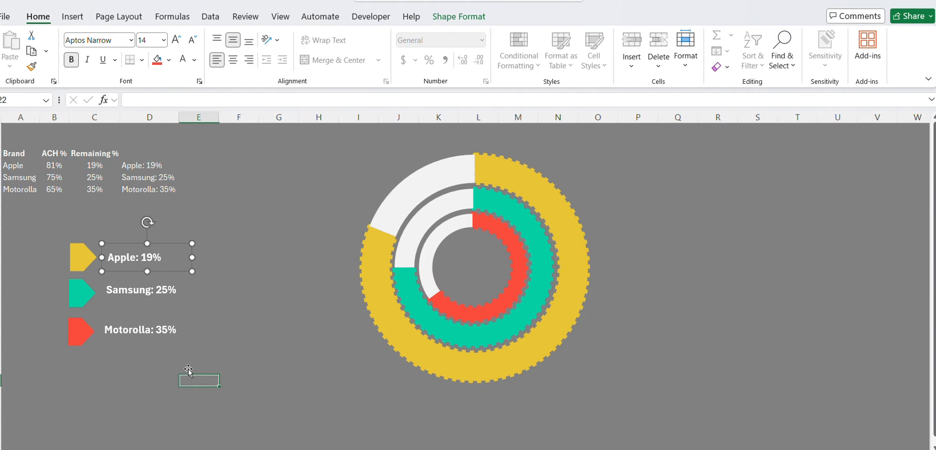
# Select all three pentagon arrows with their labels and move them together just right of the doughnut chart.
pyautogui.click(83, 257)
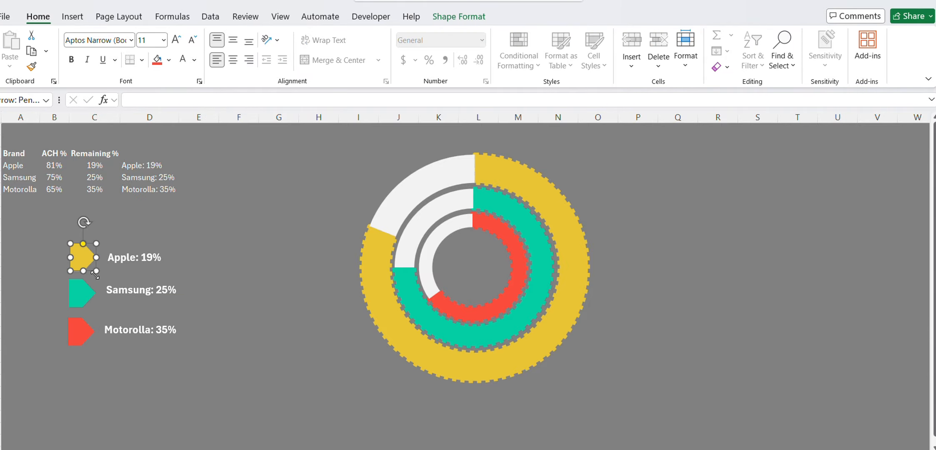
pyautogui.keyDown('shift'); pyautogui.click(151, 259); pyautogui.keyUp('shift')
pyautogui.keyDown('shift'); pyautogui.click(91, 299); pyautogui.keyUp('shift')
pyautogui.keyDown('shift'); pyautogui.click(126, 295); pyautogui.keyUp('shift')
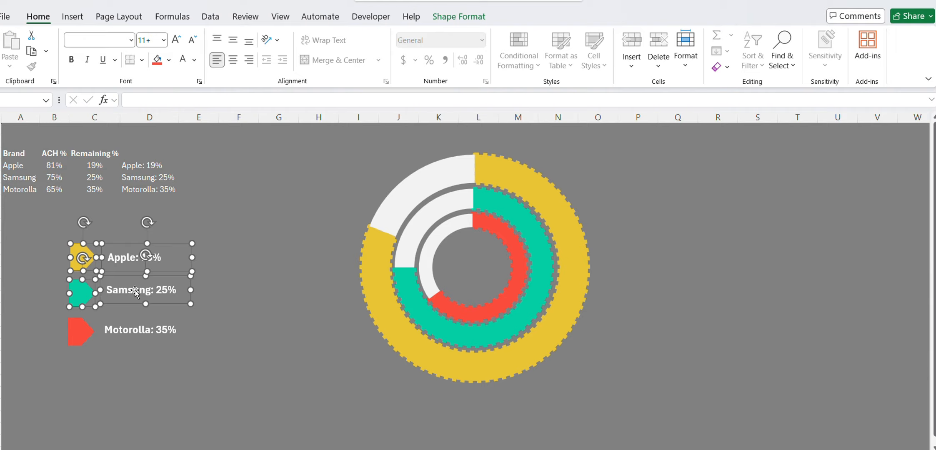
pyautogui.keyDown('shift'); pyautogui.click(126, 331); pyautogui.keyUp('shift')
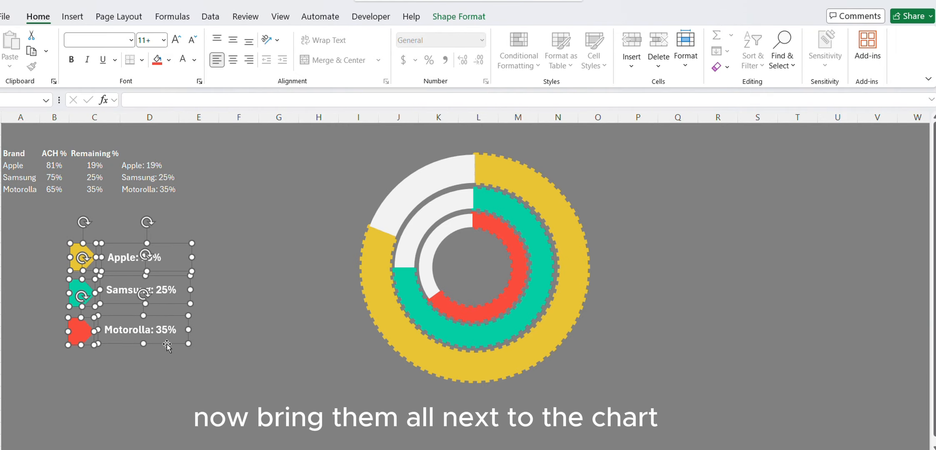
pyautogui.moveTo(167, 346); pyautogui.dragTo(704, 311)
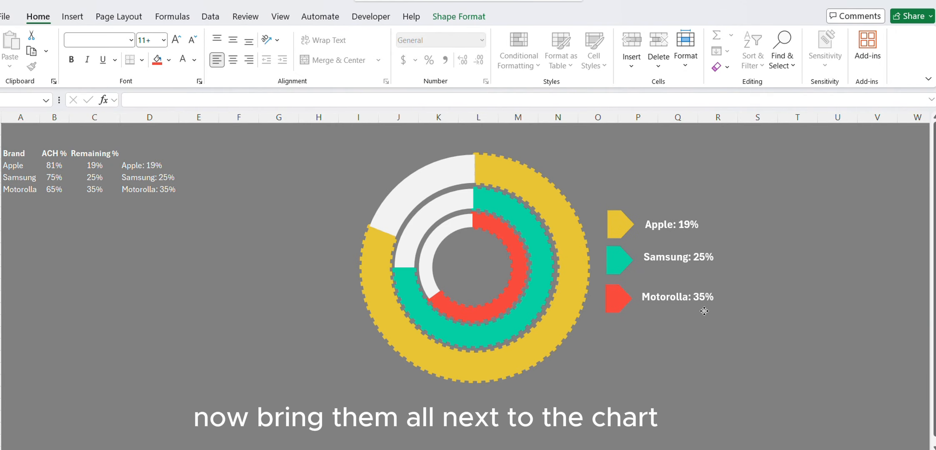
pyautogui.click(225, 260)
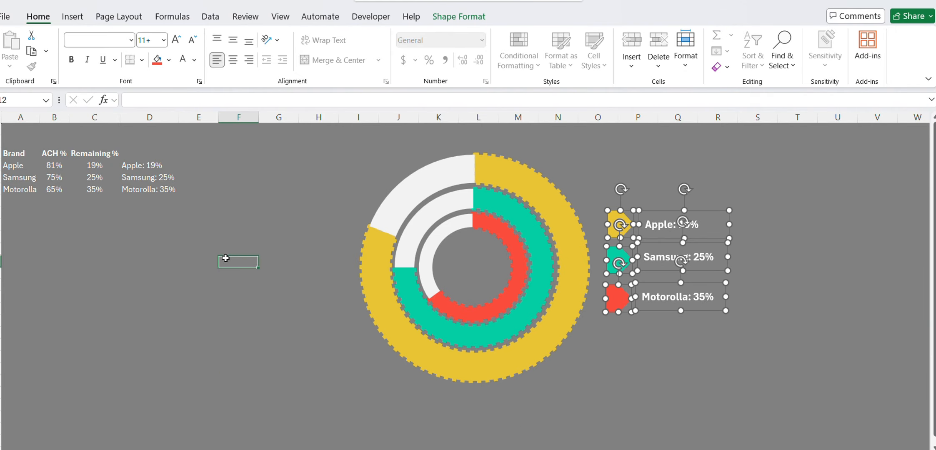
# Draw a rounded rectangle about 4.13" high and 7.05" wide covering the doughnut chart and its labels.
pyautogui.click(80, 21)
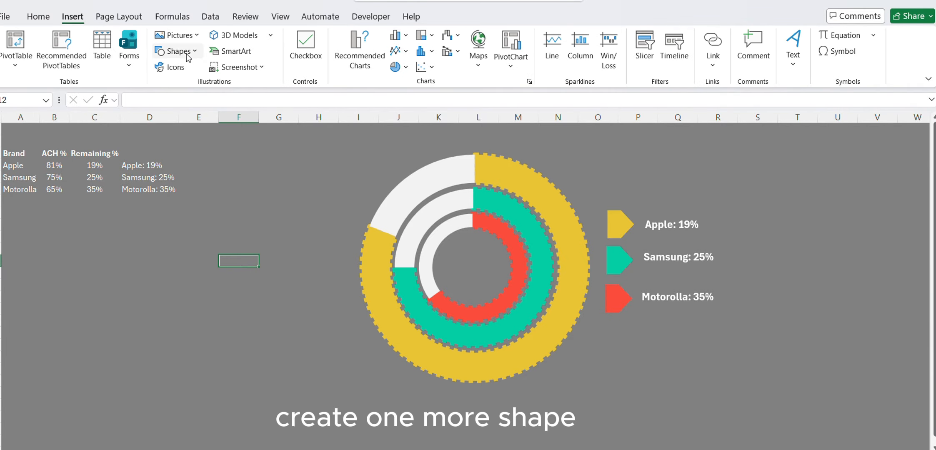
pyautogui.click(177, 50)
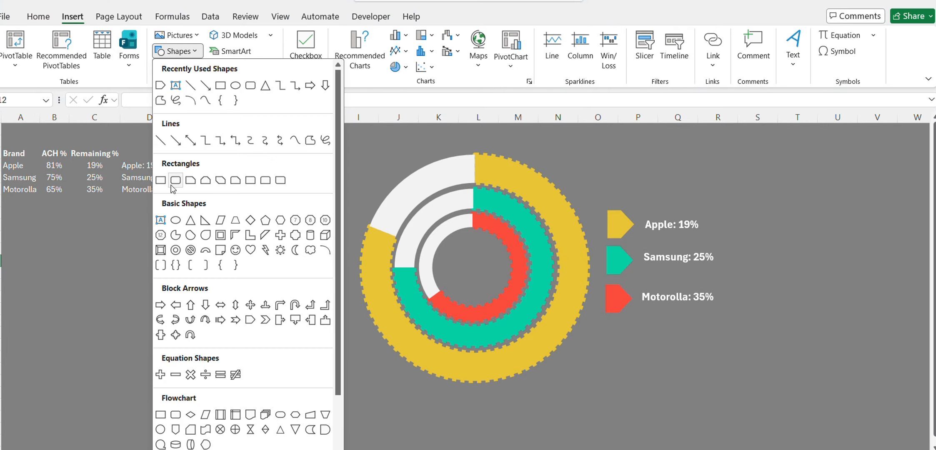
pyautogui.click(176, 181)
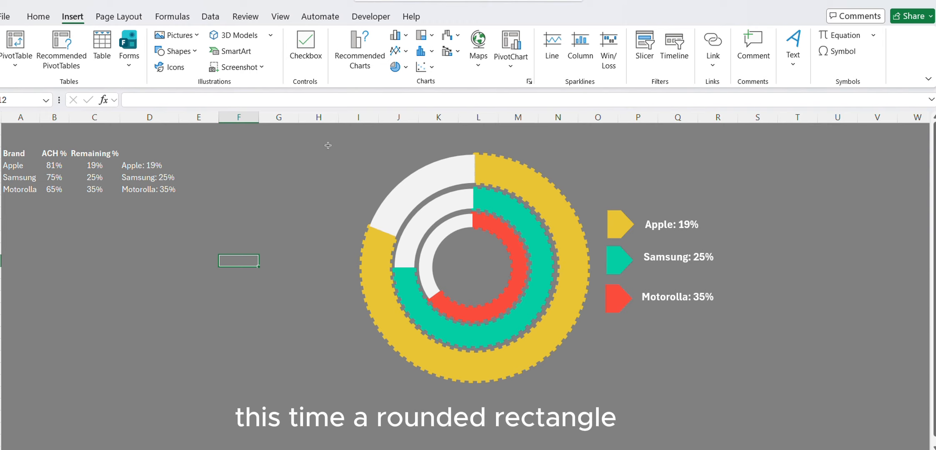
pyautogui.moveTo(328, 145)
pyautogui.mouseDown()
pyautogui.moveTo(600, 345)
pyautogui.moveTo(819, 392)
pyautogui.moveTo(743, 394)
pyautogui.mouseUp()
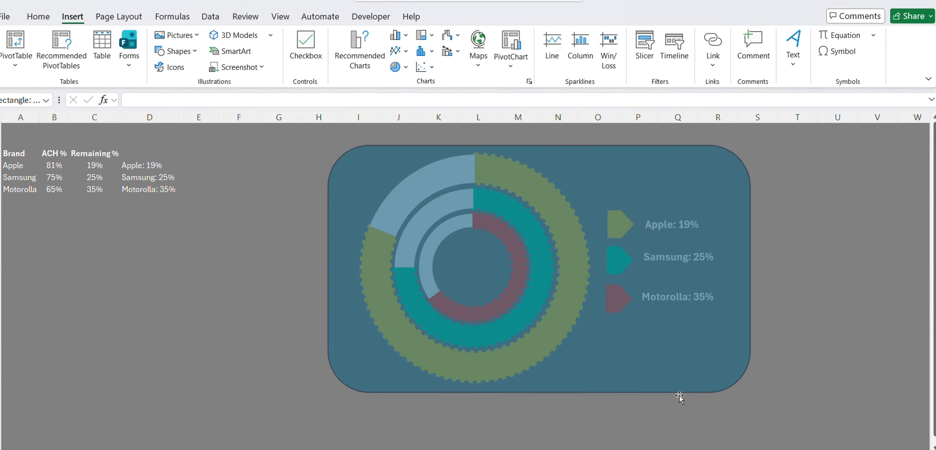
pyautogui.moveTo(678, 393); pyautogui.dragTo(671, 393)
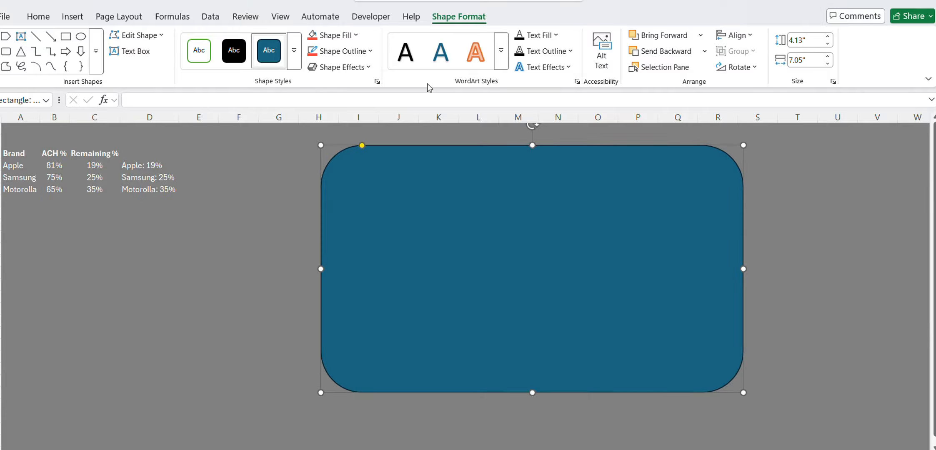
# Fill the rounded rectangle with a near-black color and remove its outline.
pyautogui.click(330, 37)
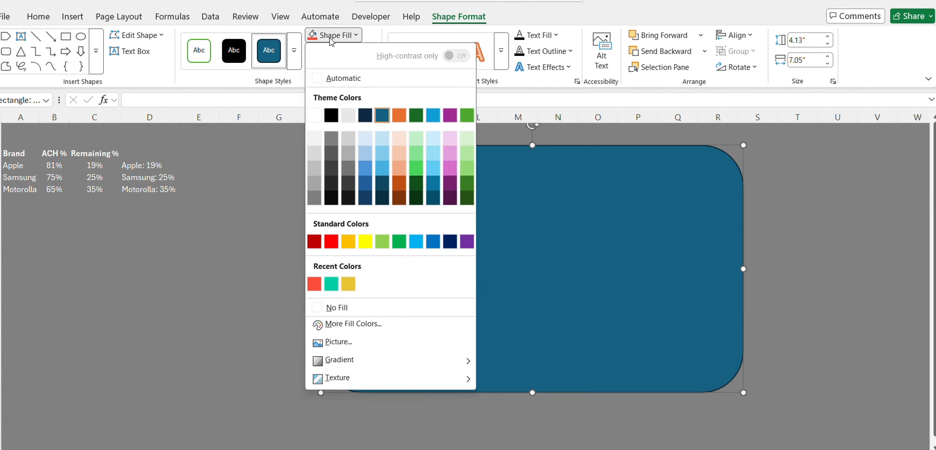
pyautogui.click(342, 112)
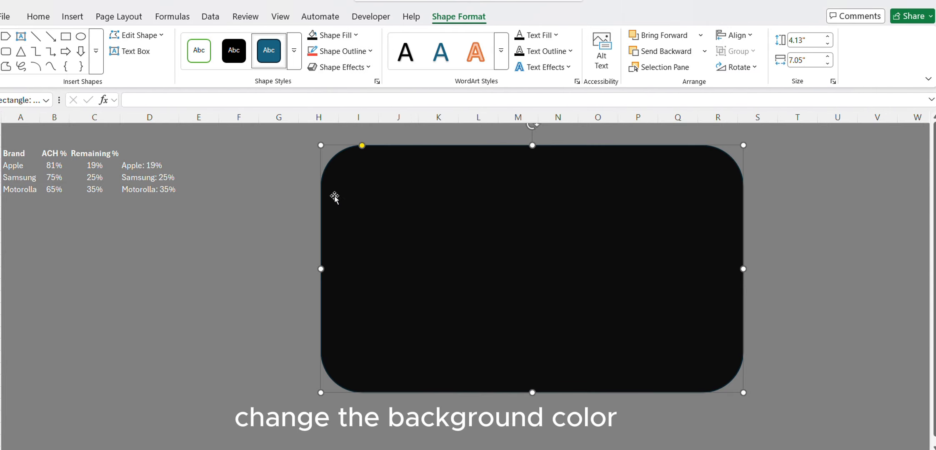
pyautogui.click(369, 54)
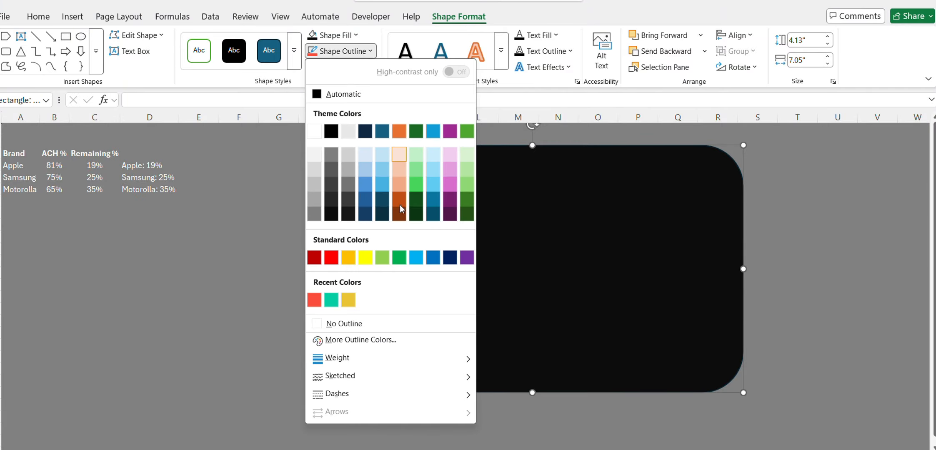
pyautogui.click(343, 322)
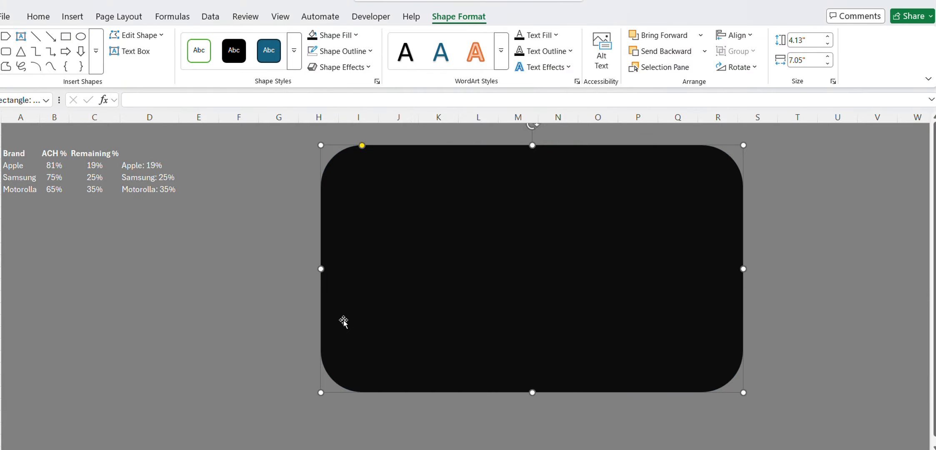
# Send the rounded rectangle behind the doughnut chart and labels, and nudge it slightly left to balance the margins.
pyautogui.rightClick(398, 166)
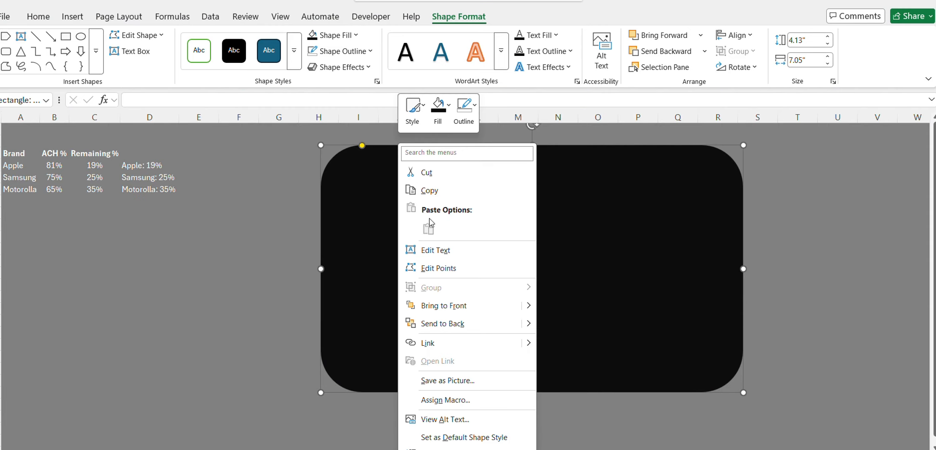
pyautogui.click(462, 331)
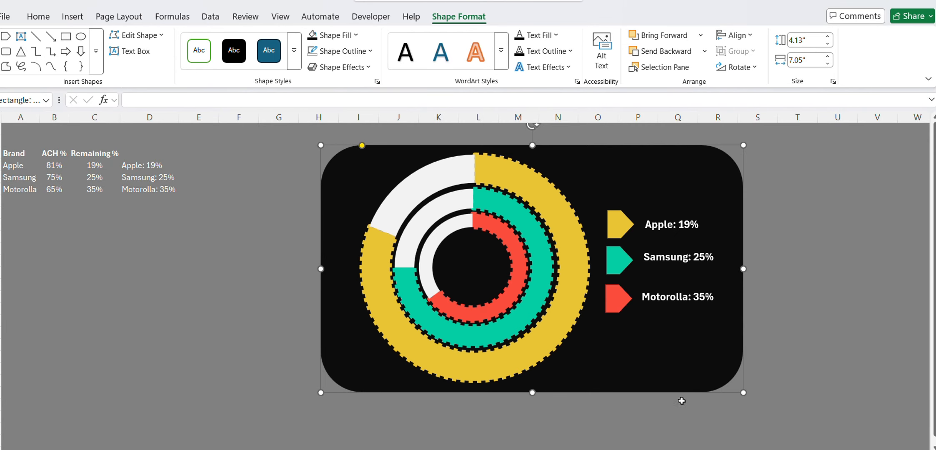
pyautogui.moveTo(701, 377); pyautogui.dragTo(699, 377)
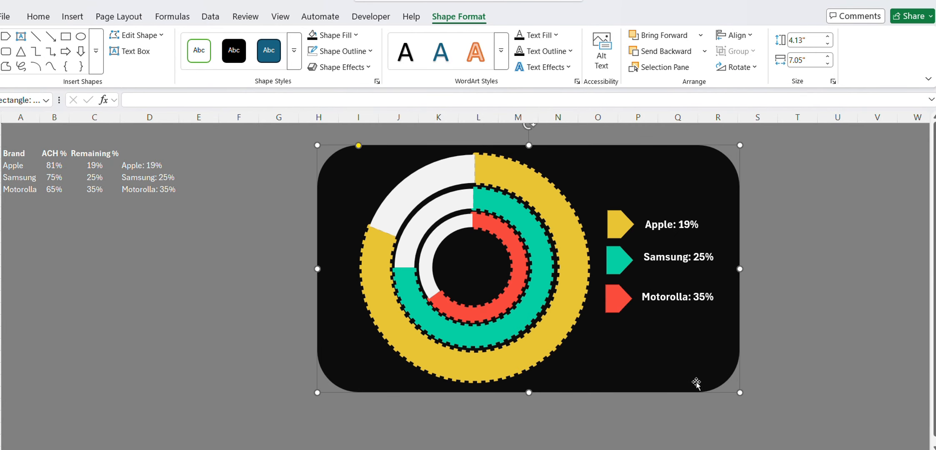
# Try an outer shadow offset toward the bottom on the rounded rectangle.
pyautogui.click(361, 68)
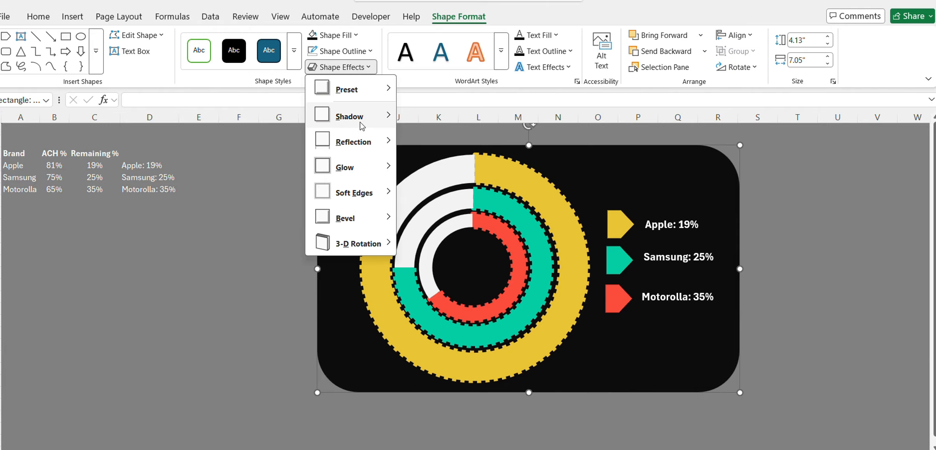
pyautogui.moveTo(361, 123)
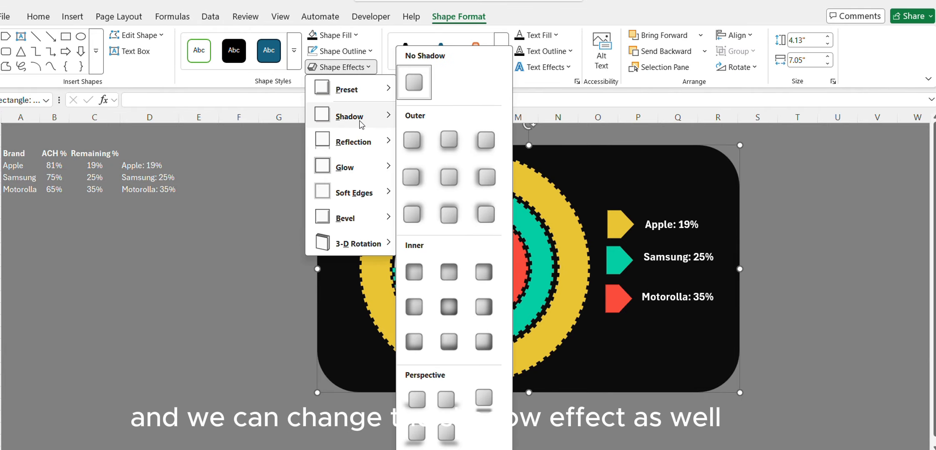
pyautogui.click(458, 146)
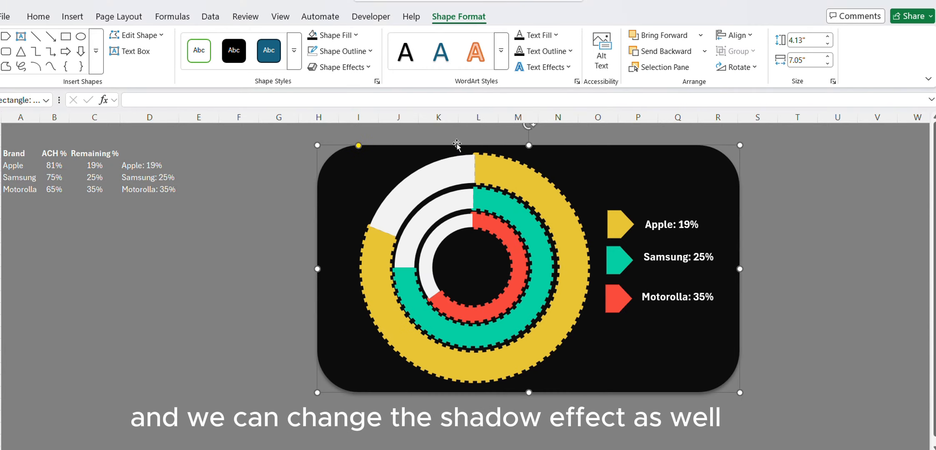
pyautogui.click(333, 52)
pyautogui.click(236, 88)
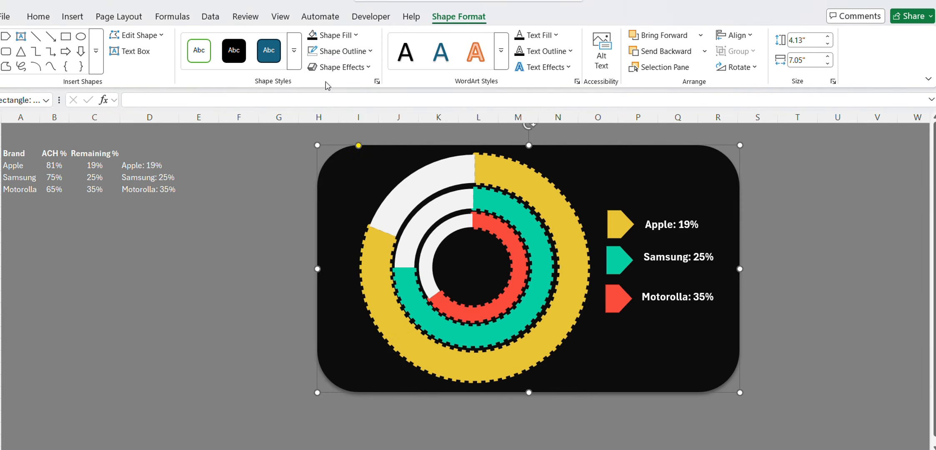
# Apply an outer shadow offset toward the top left to the rounded rectangle background.
pyautogui.click(339, 68)
pyautogui.moveTo(370, 125)
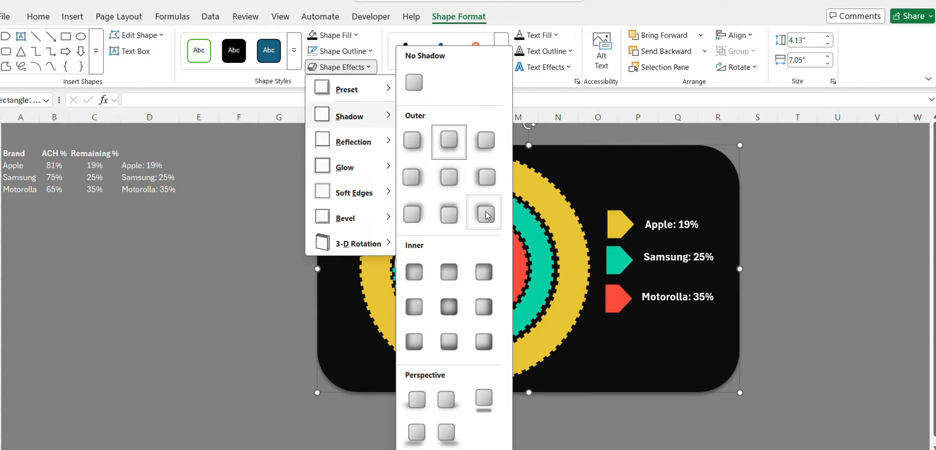
pyautogui.click(486, 215)
pyautogui.click(836, 249)
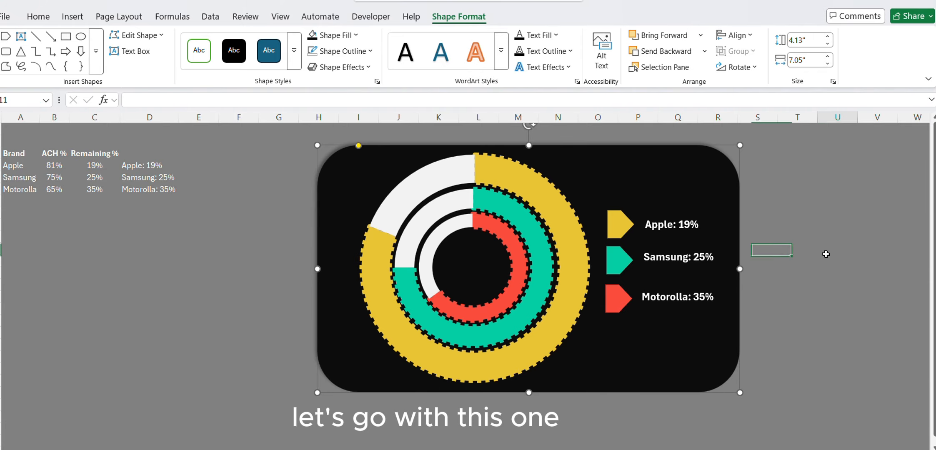